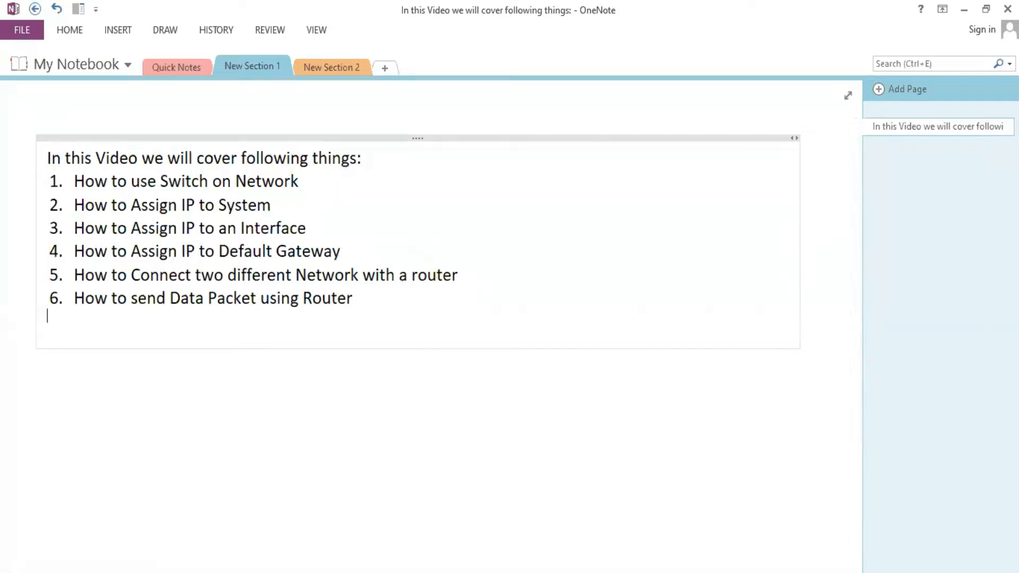
- Switch to Cisco Packet Tracer, place three PCs in a row on the left half of the workspace, and tighten their spacing
mouse_move(317, 570)
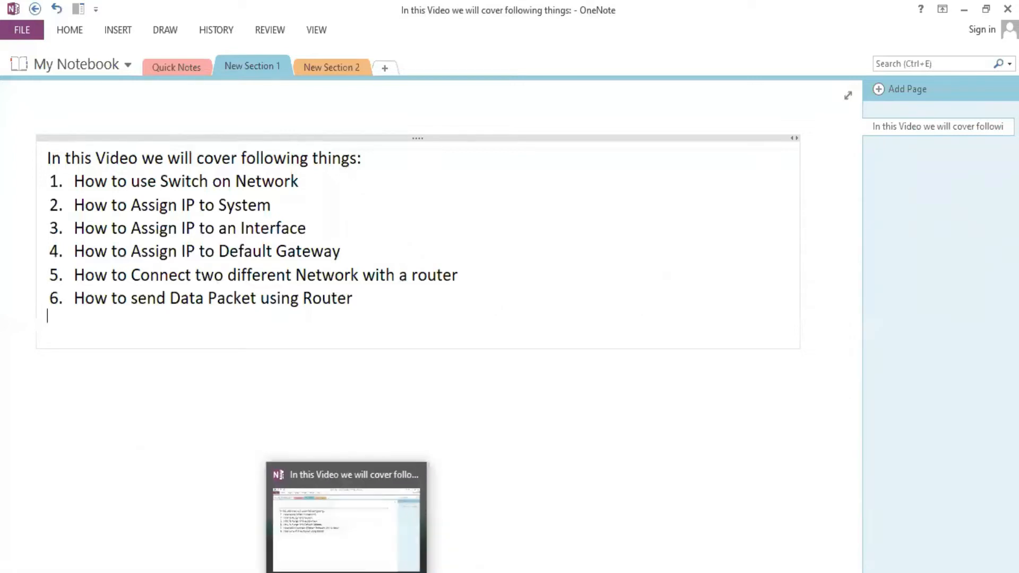
left_click(310, 566)
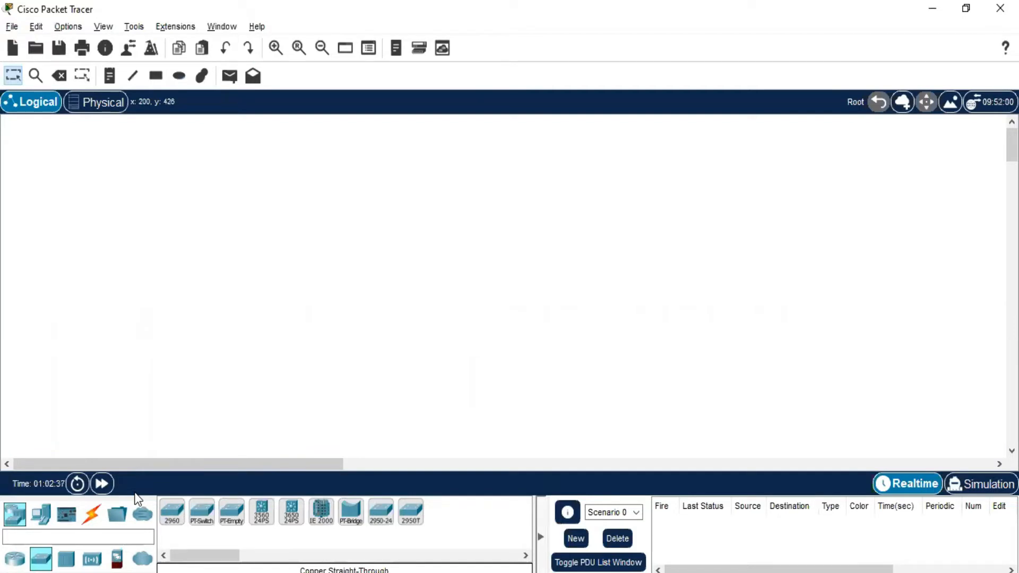
left_click(42, 516)
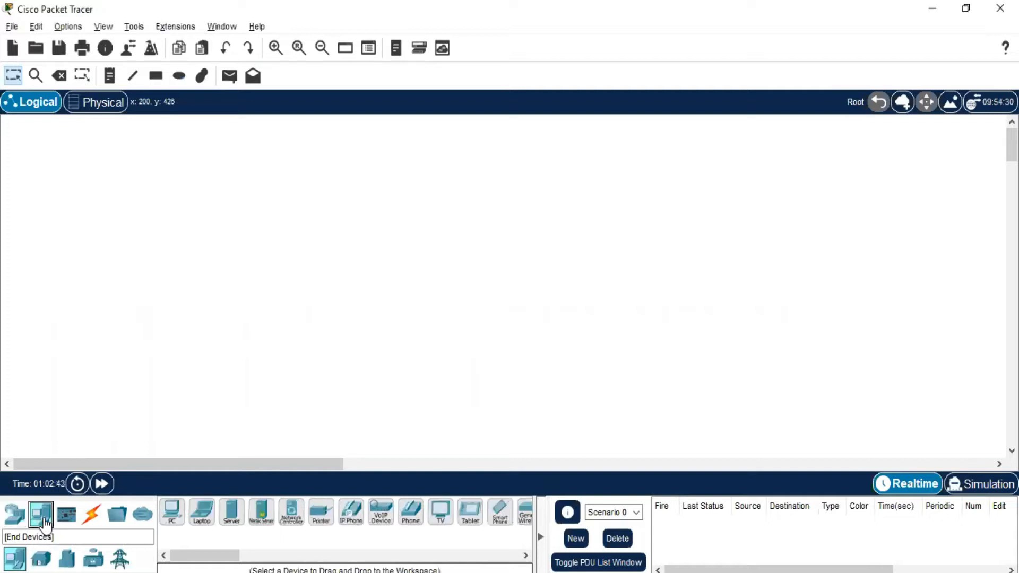
left_click(172, 511)
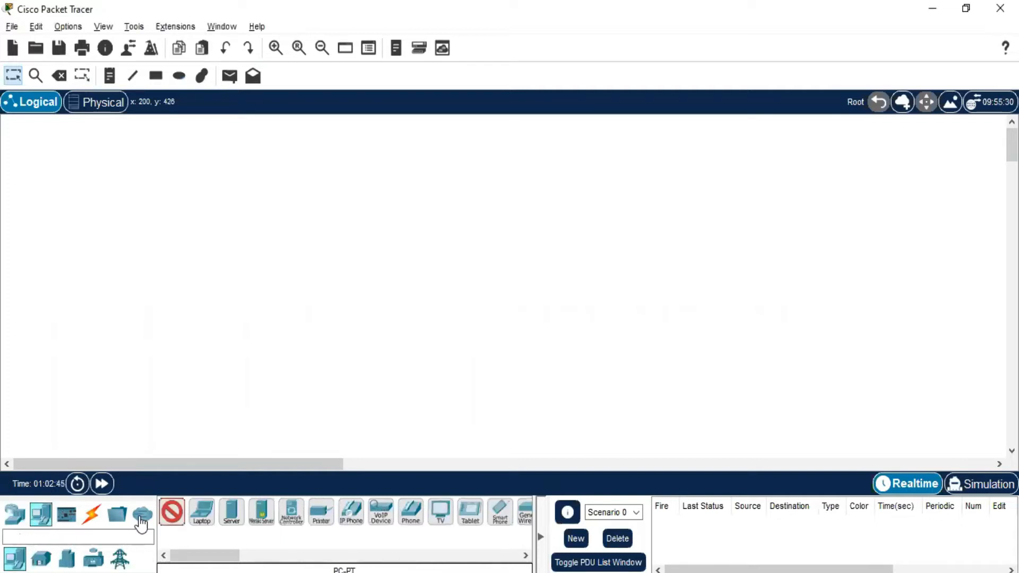
left_click(95, 355)
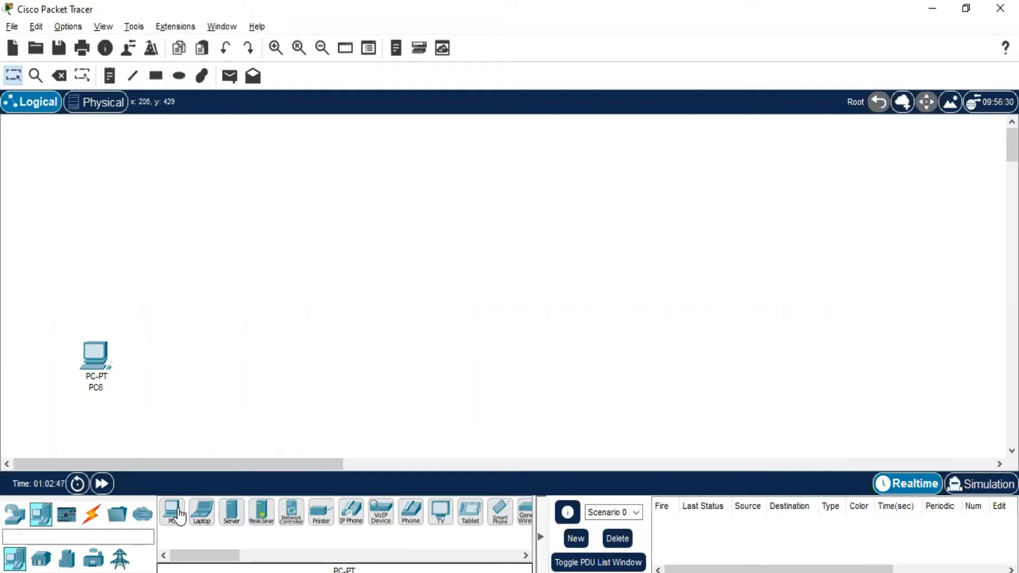
left_click(176, 513)
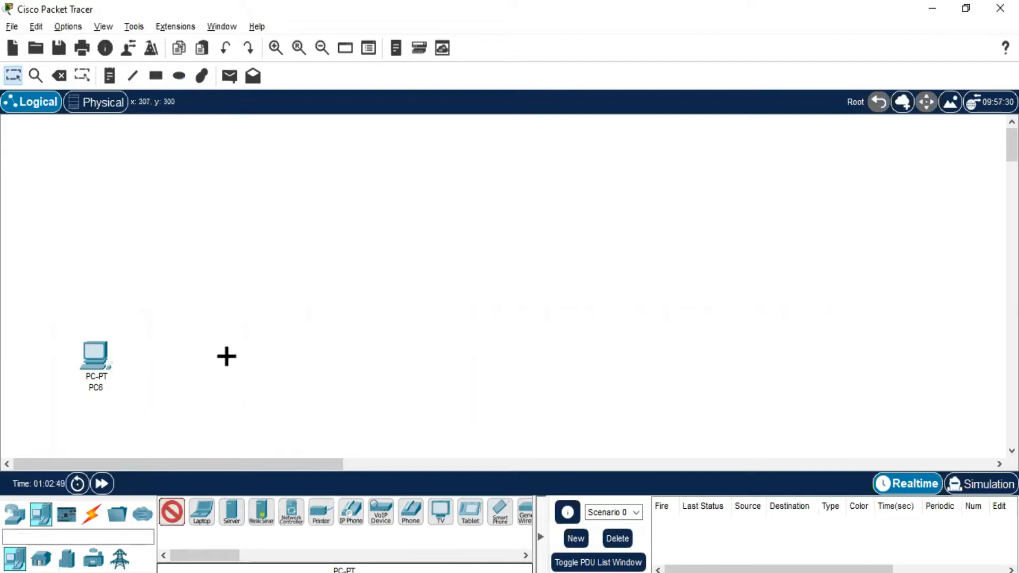
left_click(217, 361)
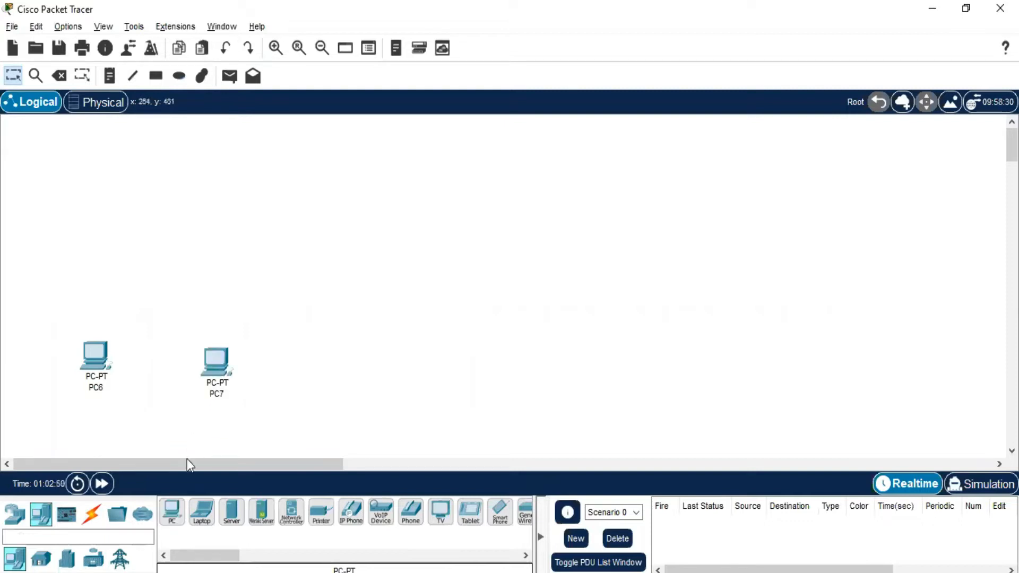
left_click(176, 513)
left_click(312, 358)
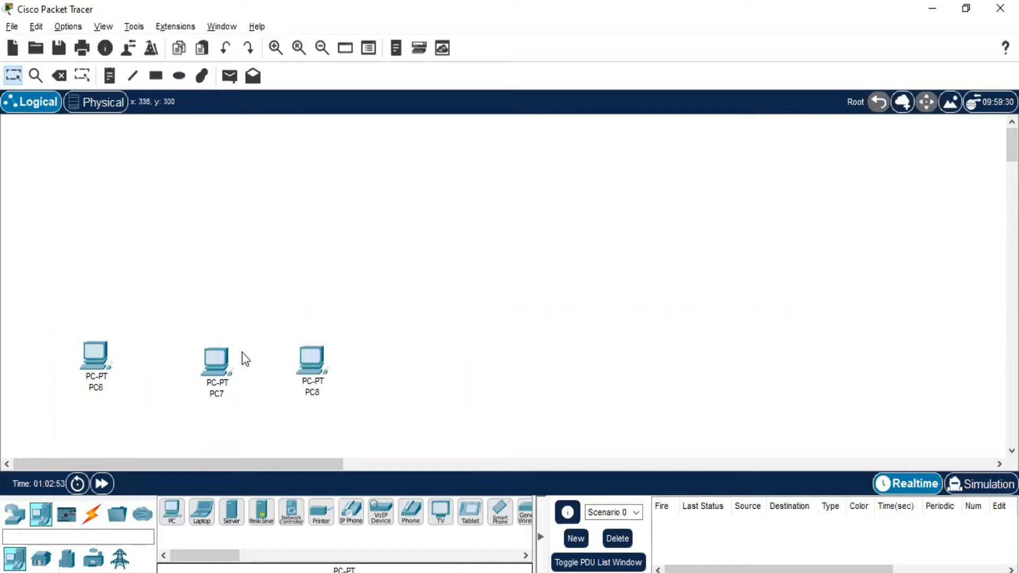
left_click_drag(216, 359, 200, 355)
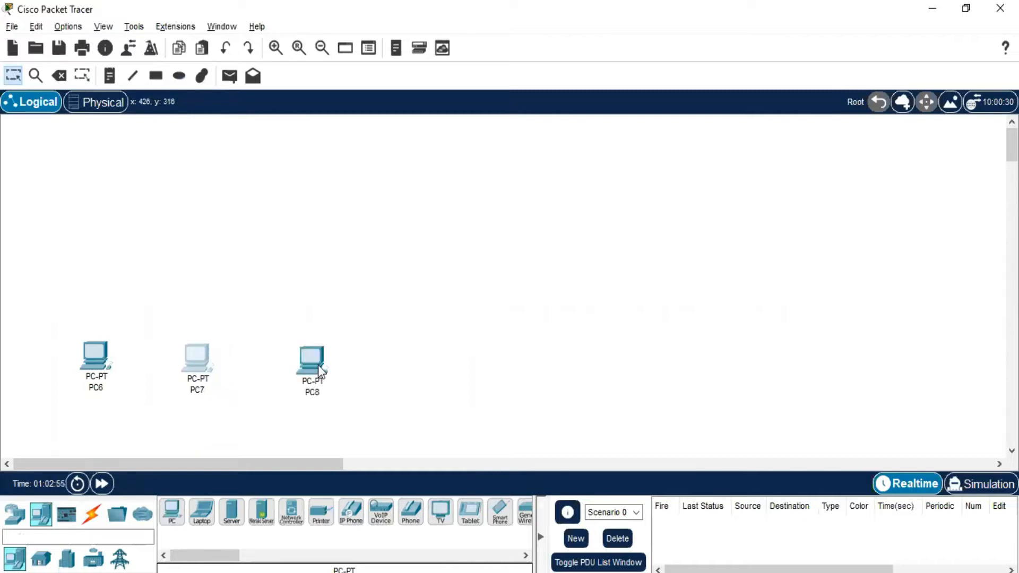
left_click_drag(317, 365, 288, 363)
- Place three more PCs in the same row as a separate second group, well to the right of the first
left_click(171, 509)
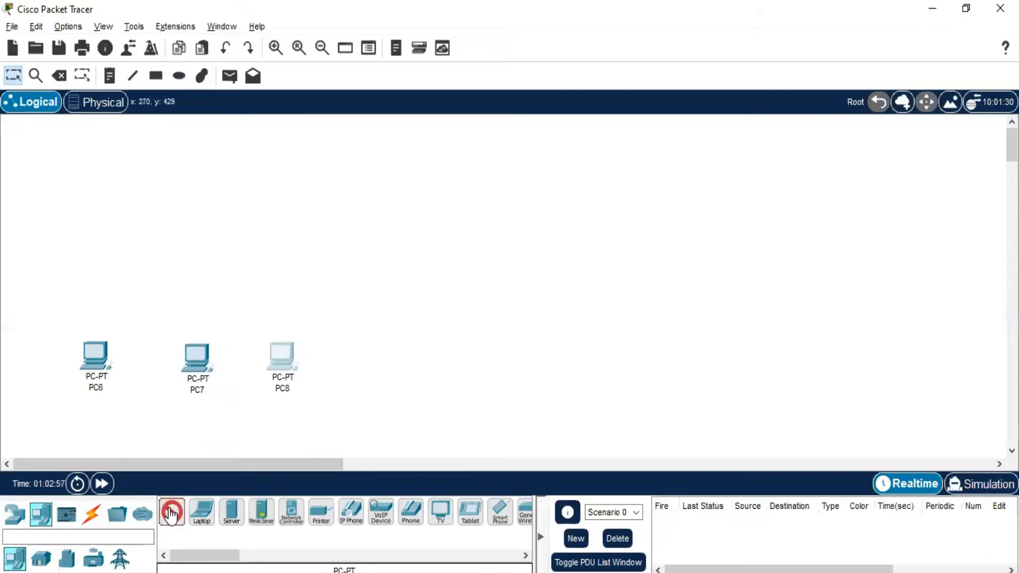
left_click(551, 361)
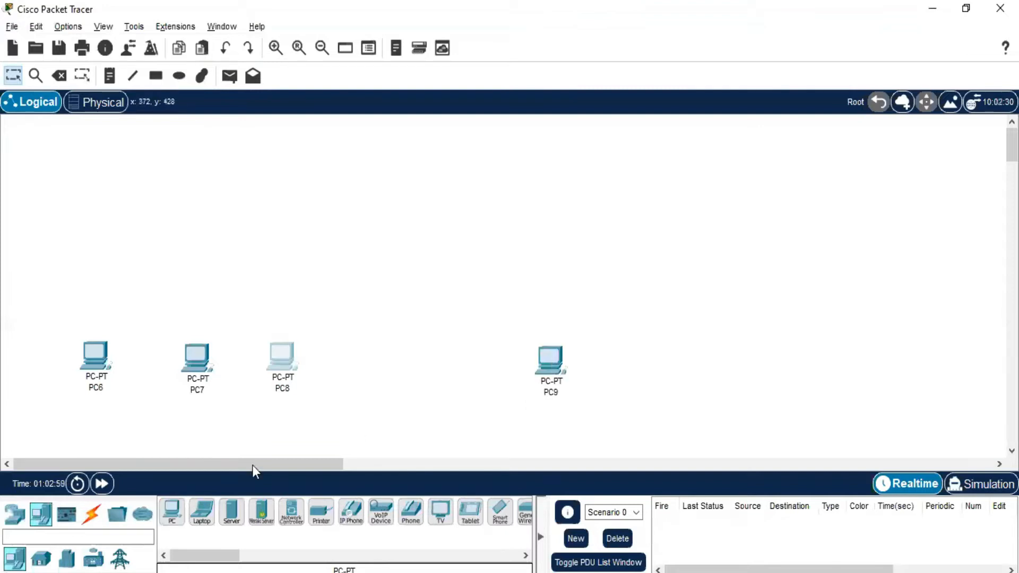
left_click(171, 509)
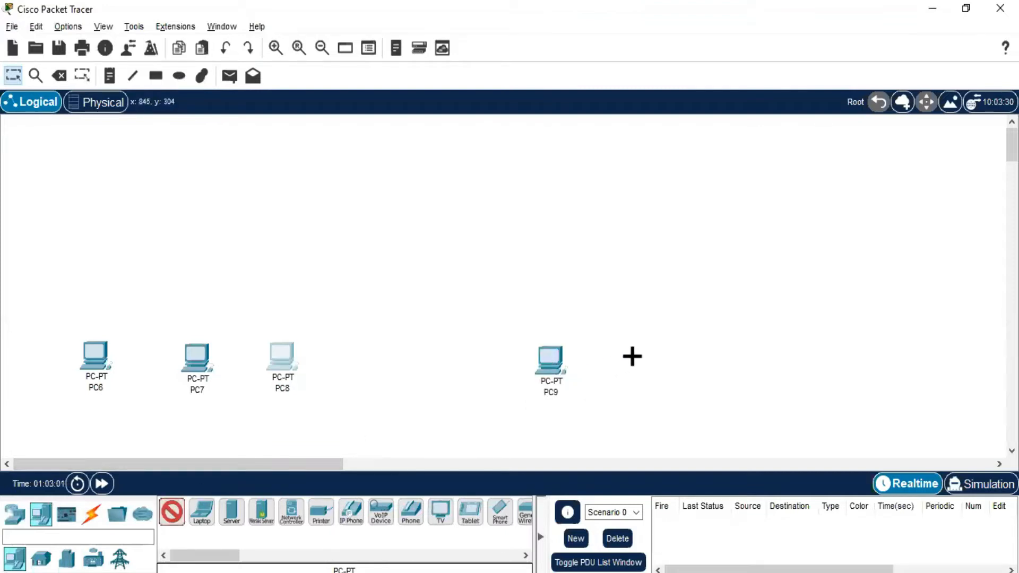
left_click(632, 356)
left_click(171, 511)
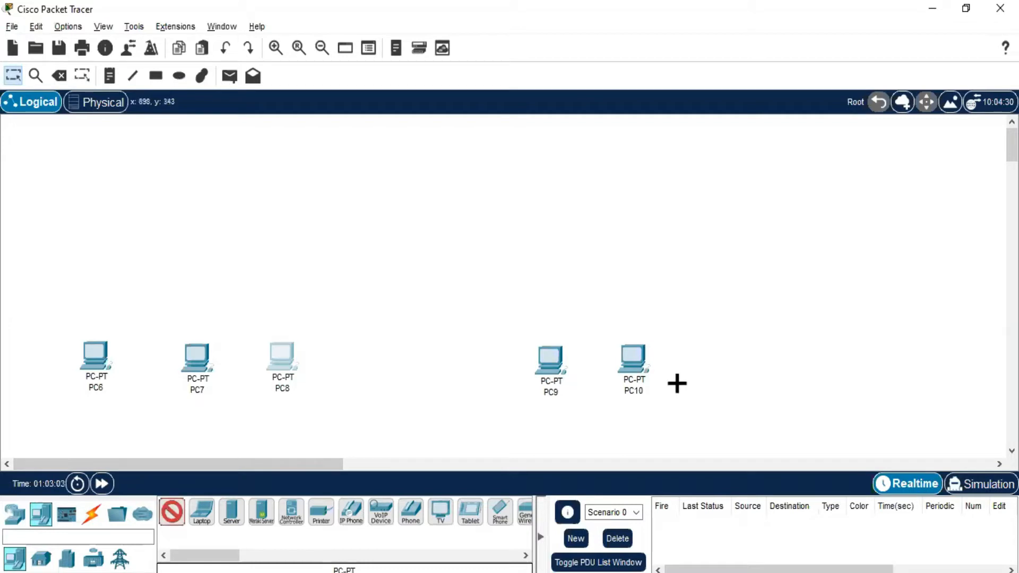
left_click(710, 359)
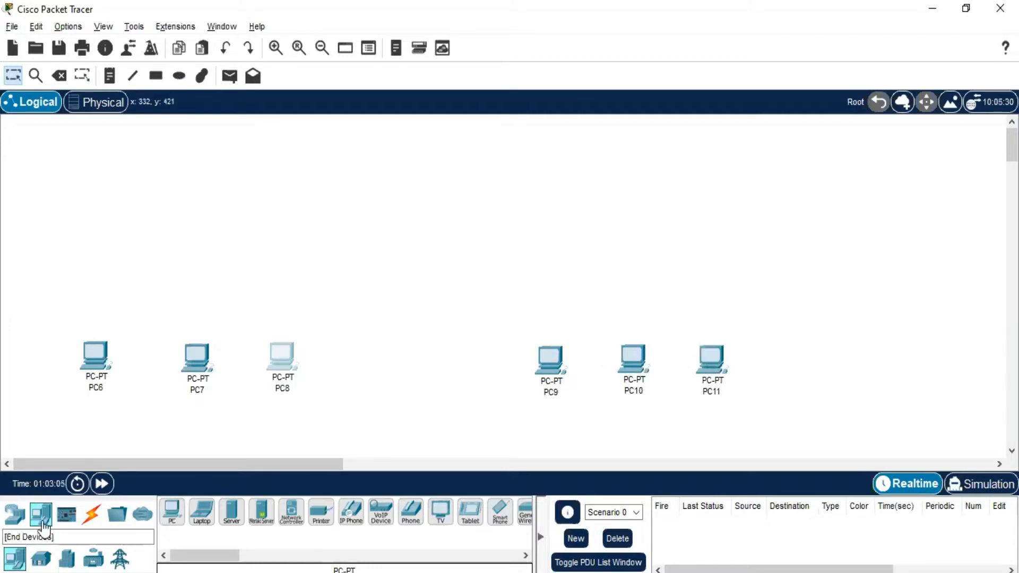
- Add two 2960 switches to the workspace, one centred above each group of three PCs
left_click(14, 513)
left_click(41, 559)
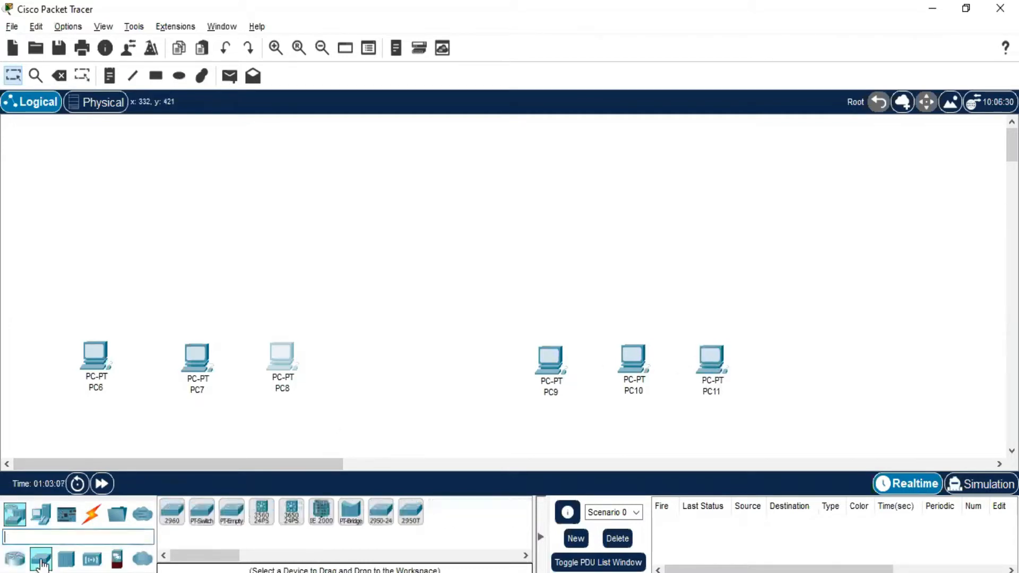
left_click(172, 512)
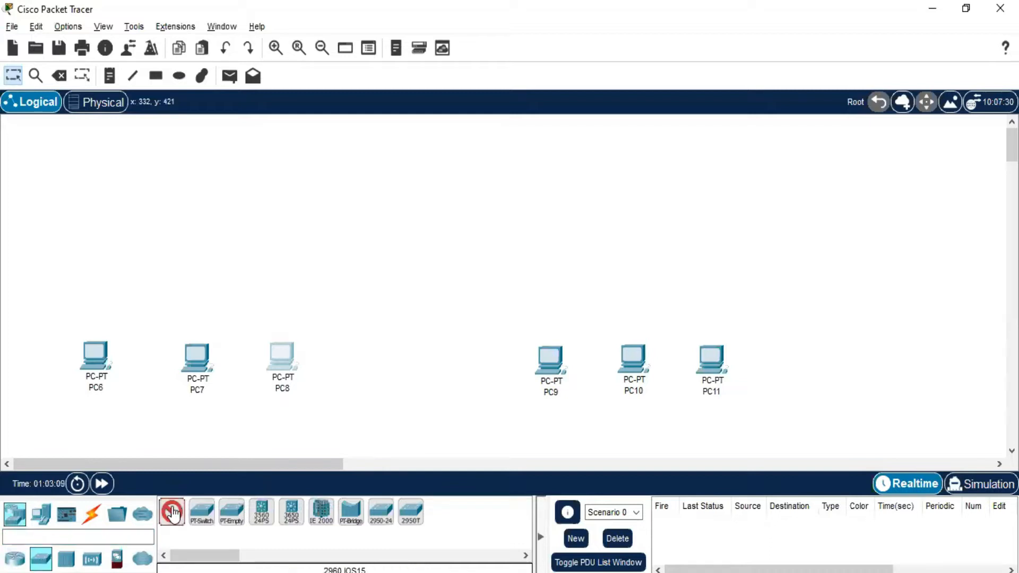
left_click(200, 246)
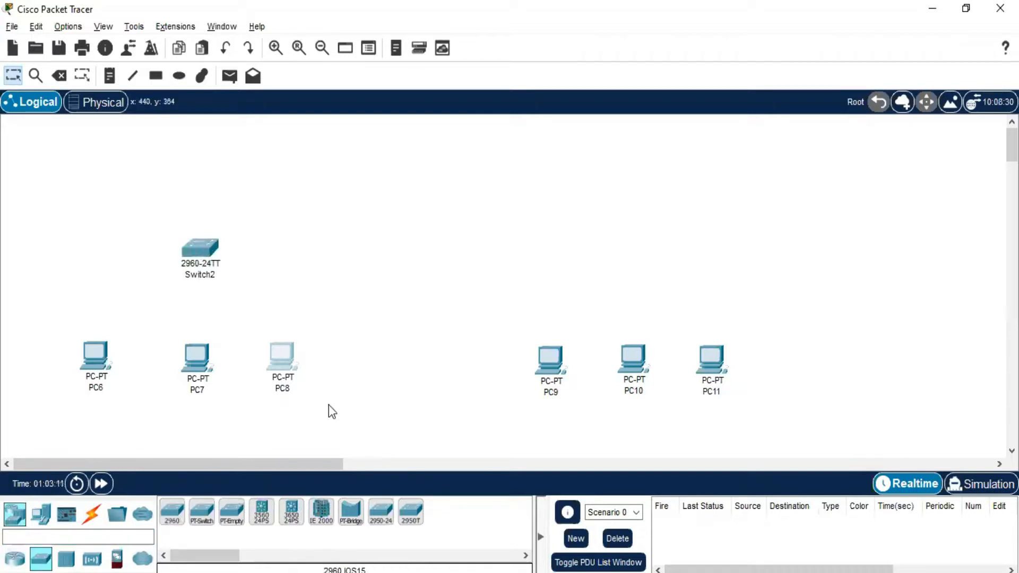
left_click(174, 512)
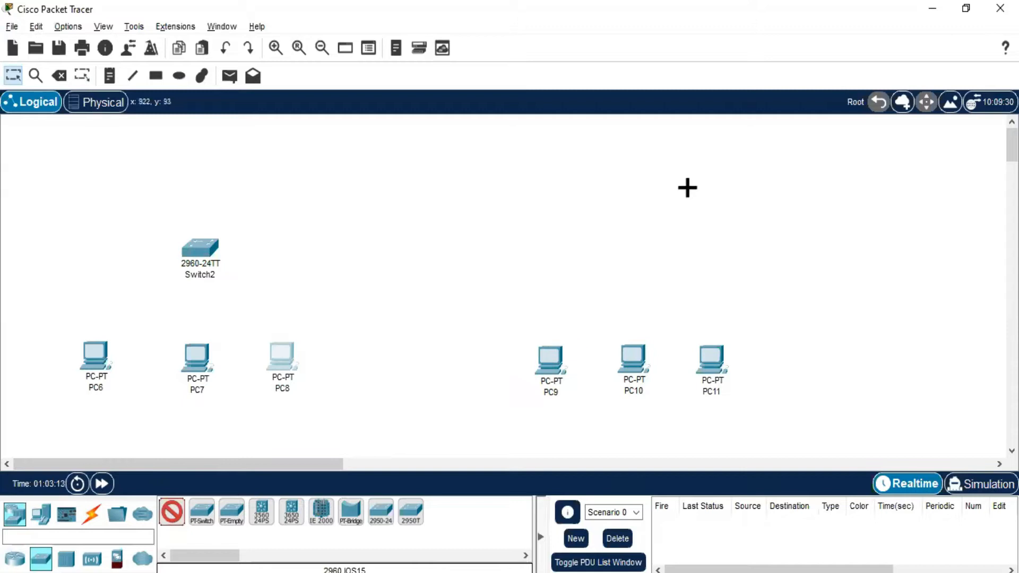
left_click(641, 258)
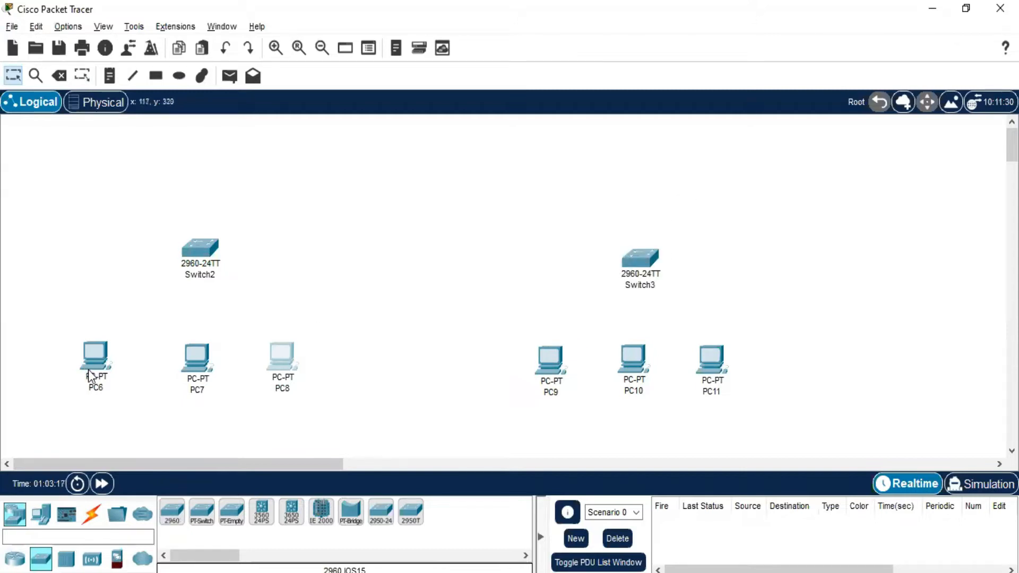
- Place text notes under PC6, PC7 and PC8 reading 10.0.0.1, 10.0.0.2 and 10.0.0.3
left_click(111, 75)
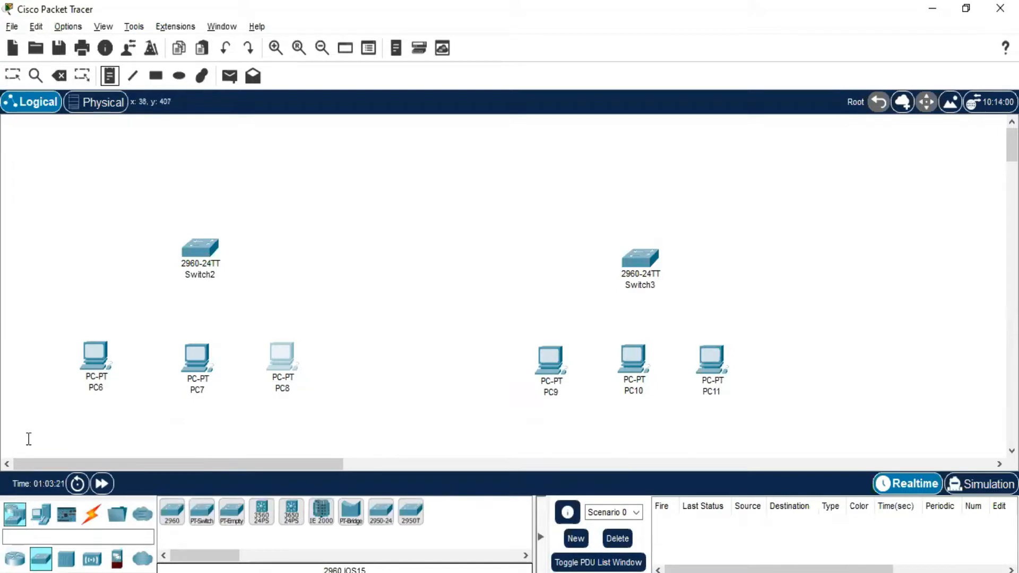
left_click(59, 394)
type("10.0.0.1")
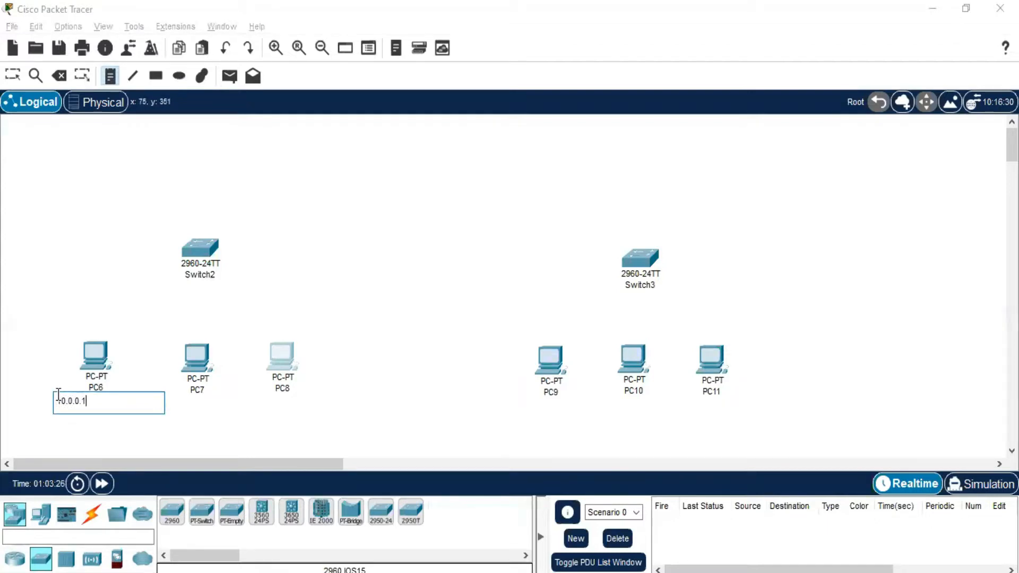
key("ctrl+a")
key("ctrl+c")
left_click(170, 398)
key("ctrl+v")
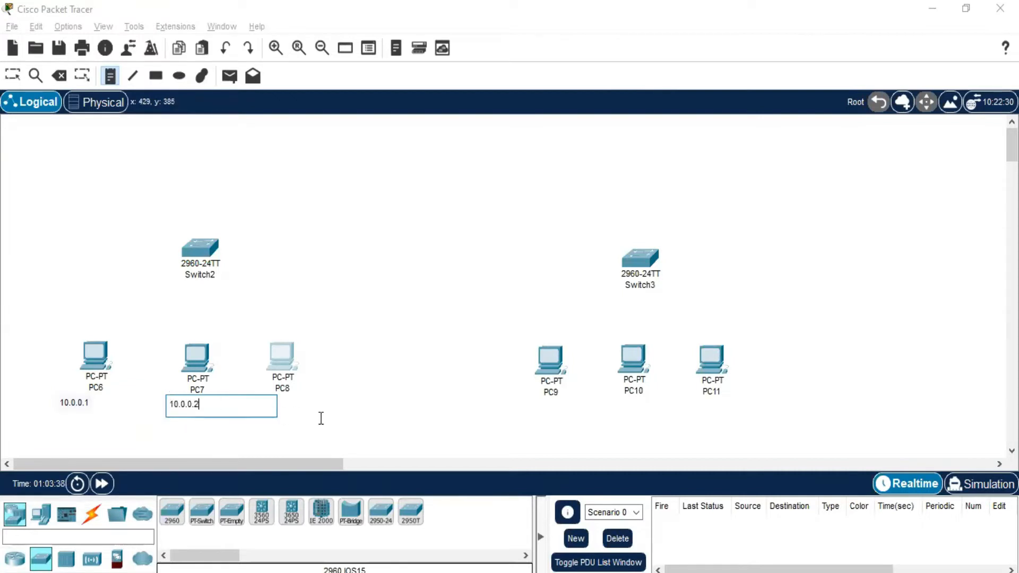
left_click(299, 409)
key("ctrl+v")
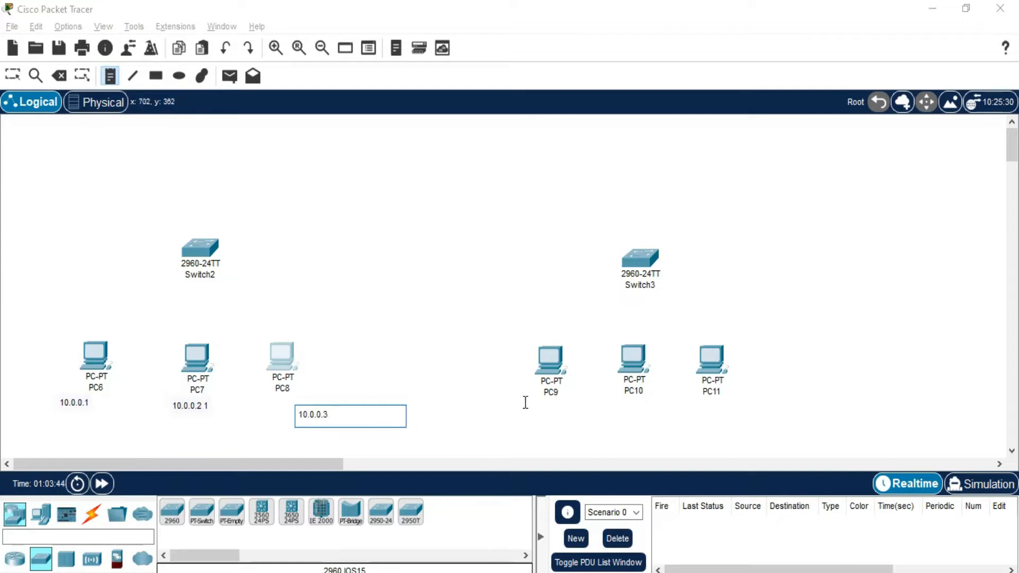
- Place text notes under PC9, PC10 and PC11 reading 192.168.0.1, 192.168.0.2 and 192.168.0.3, and leave note mode
left_click(502, 401)
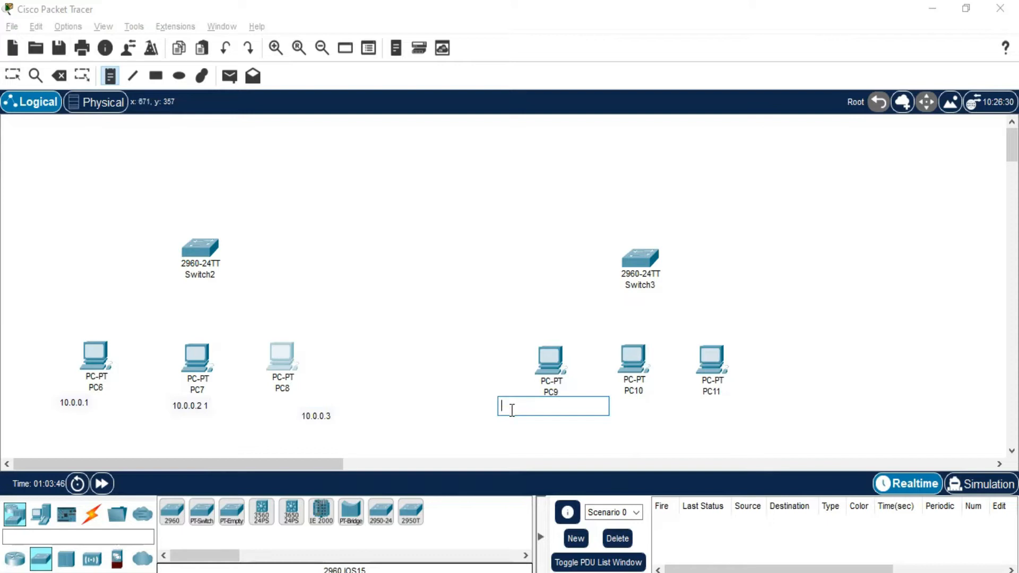
type("192")
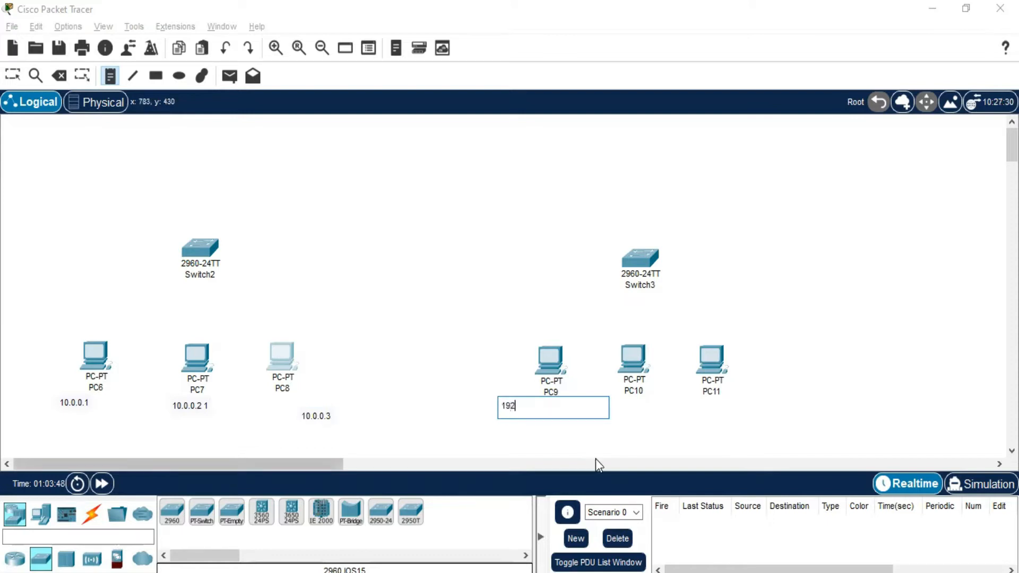
type(".168.0.1")
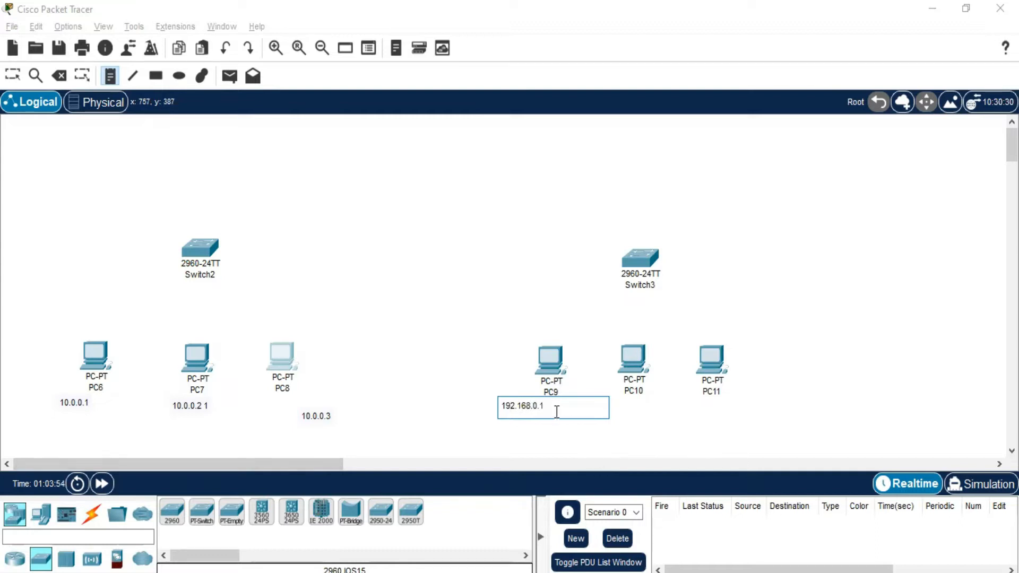
left_click_drag(557, 411, 494, 400)
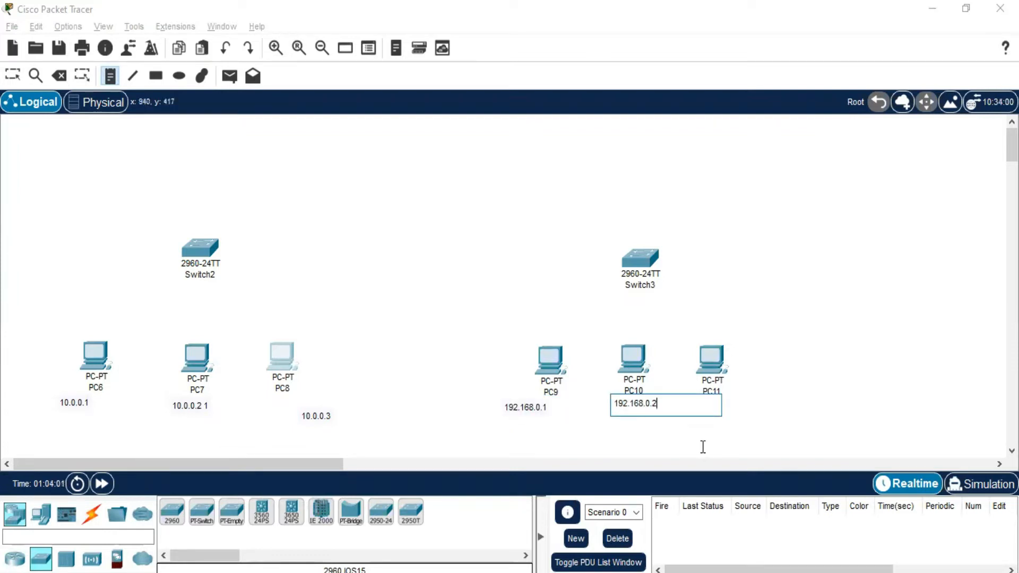
left_click(729, 399)
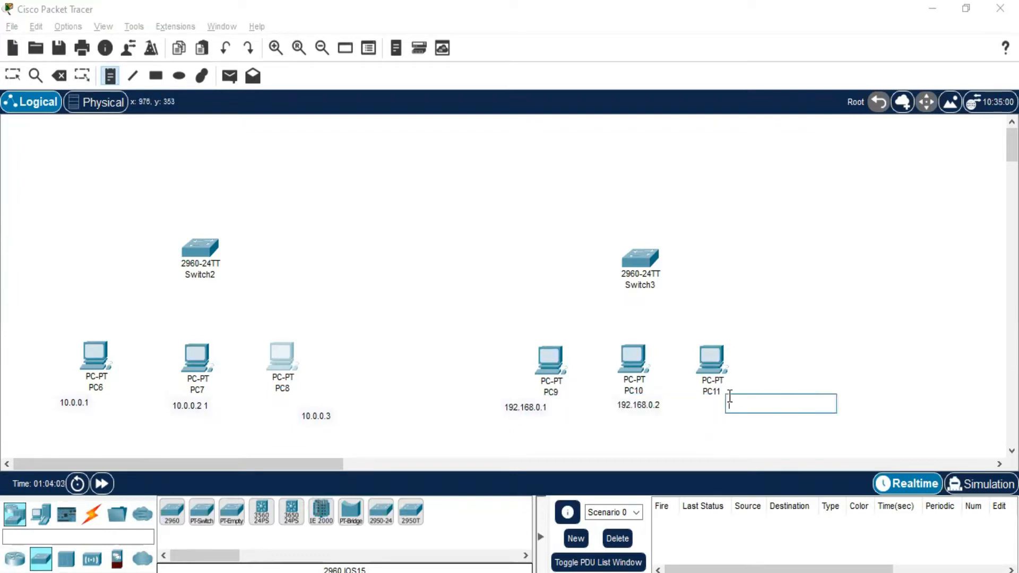
key("ctrl+v")
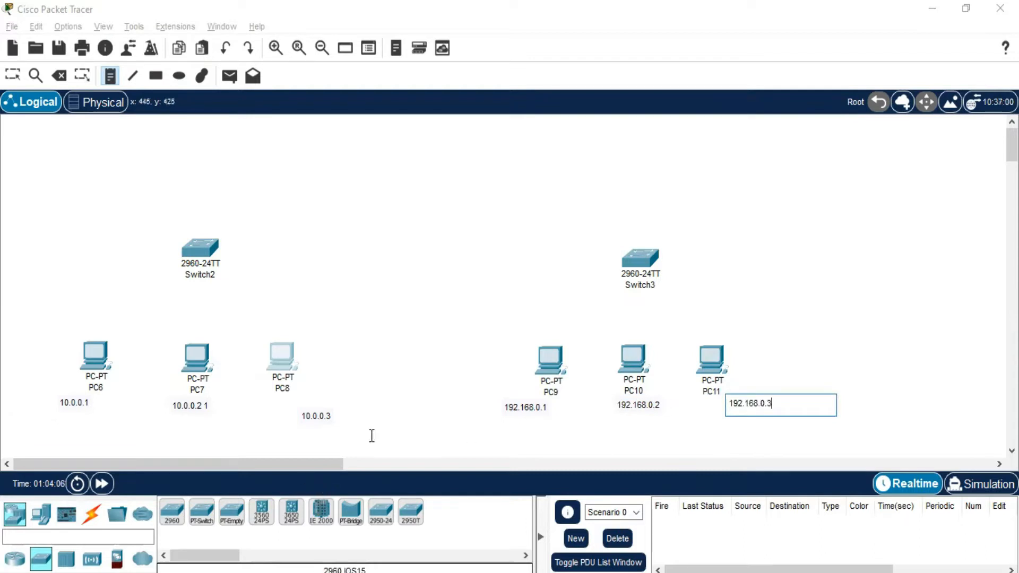
key("Escape")
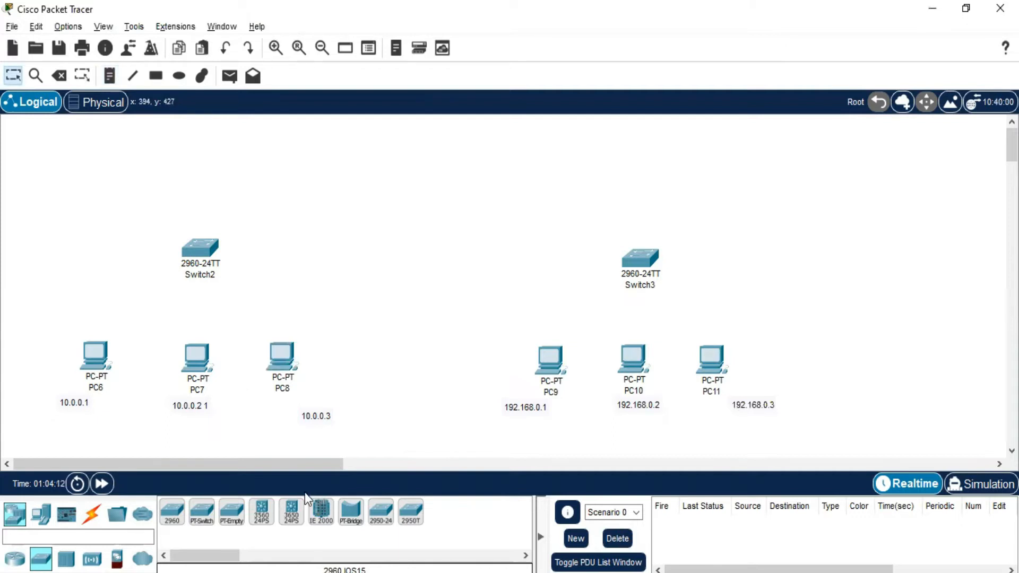
- Connect PC6's FastEthernet0 port to Switch2's FastEthernet0/1 port with a copper straight-through cable
left_click(93, 519)
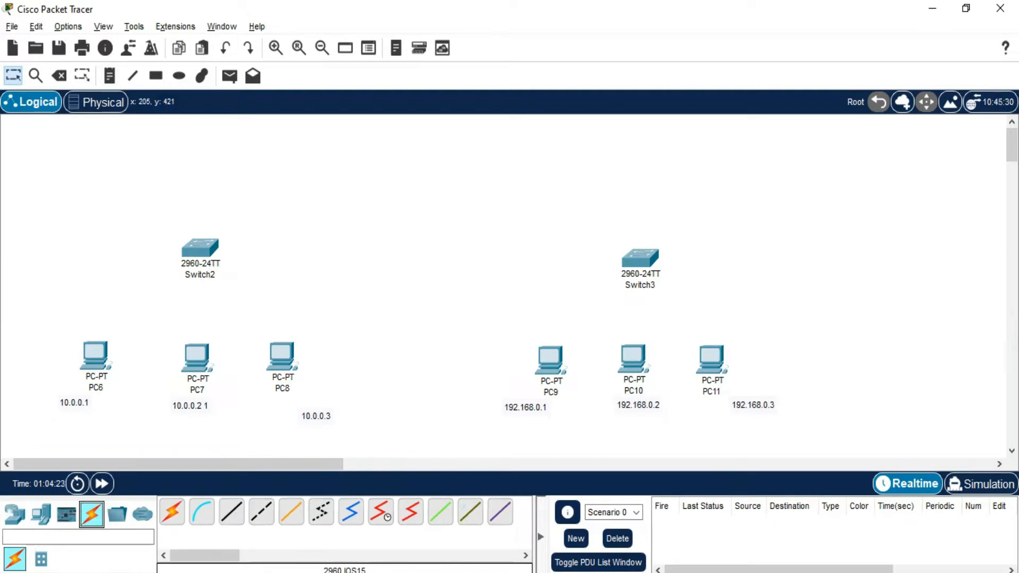
left_click(231, 512)
left_click(95, 351)
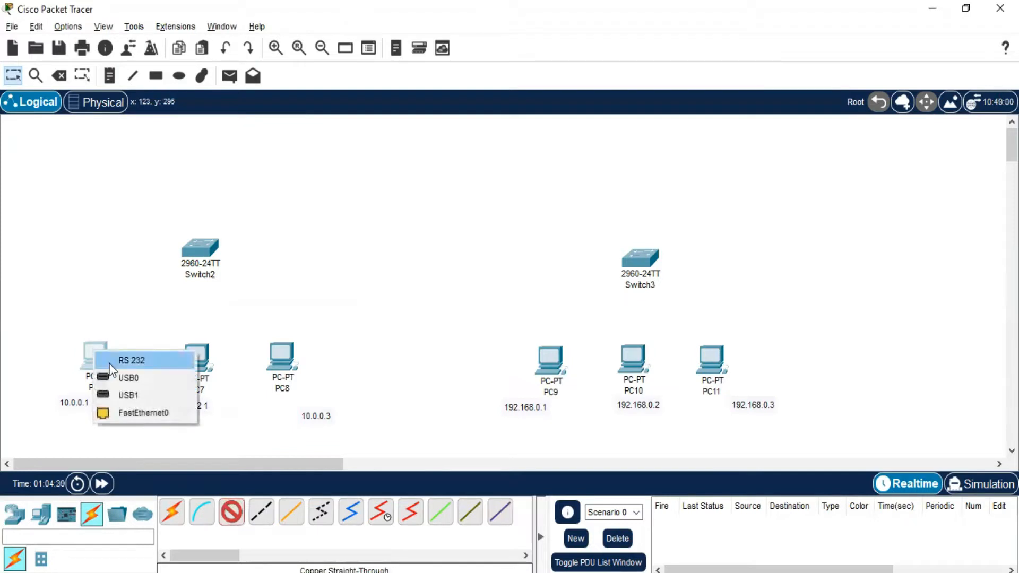
left_click(118, 408)
left_click(198, 247)
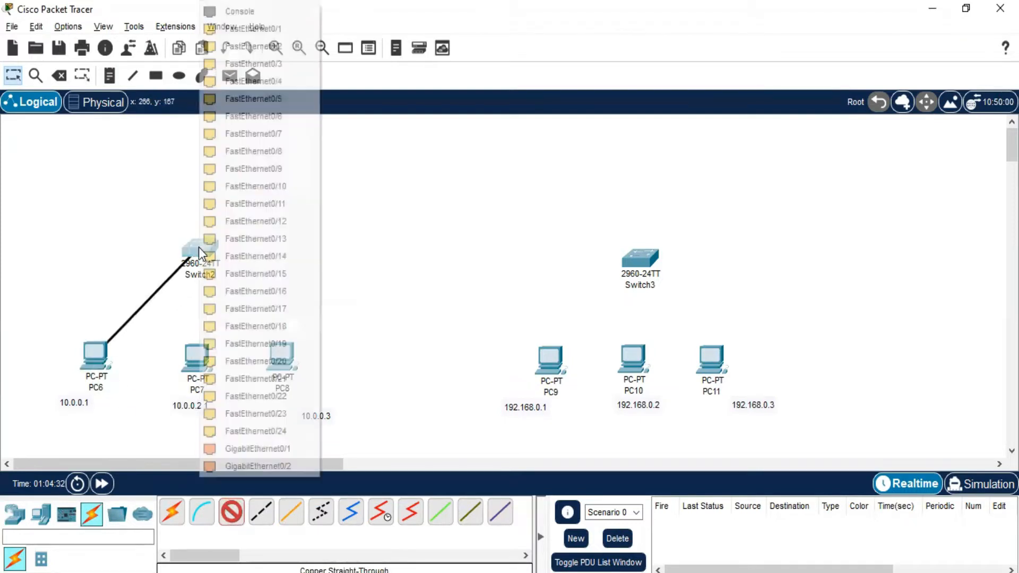
left_click(279, 30)
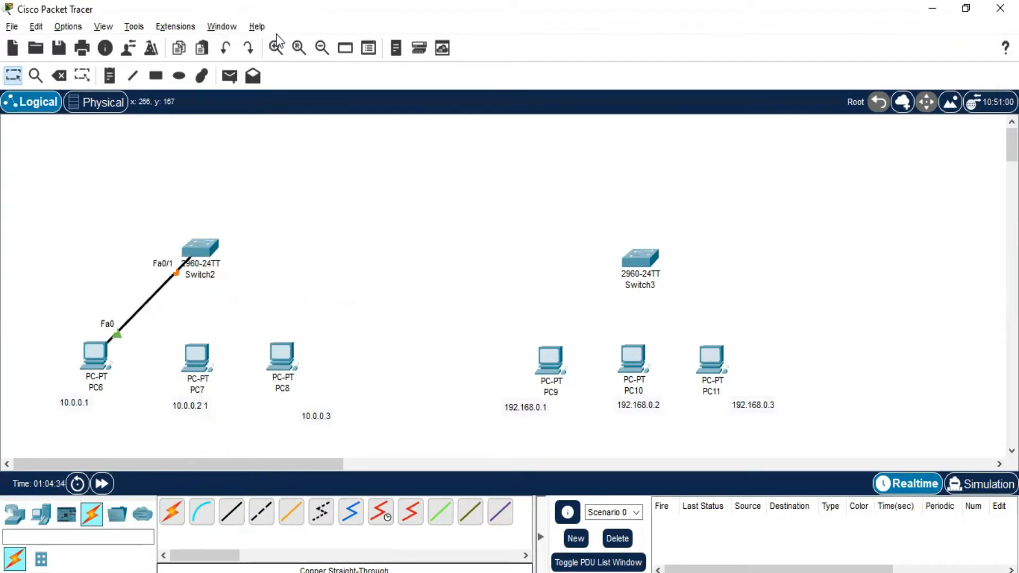
- Connect PC7's FastEthernet0 port to Switch2's FastEthernet0/2 port with a copper straight-through cable
left_click(196, 367)
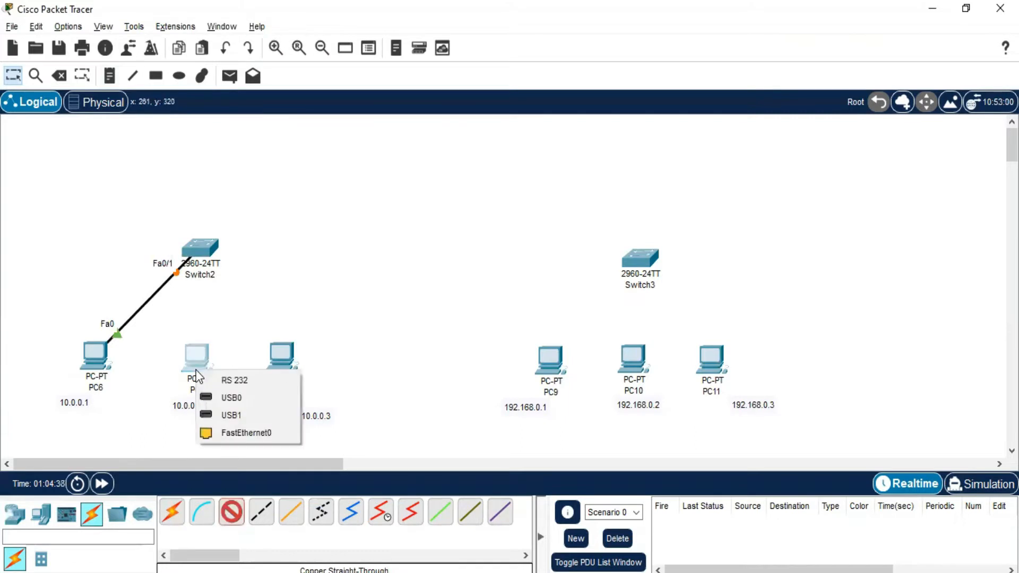
left_click(235, 432)
left_click(199, 250)
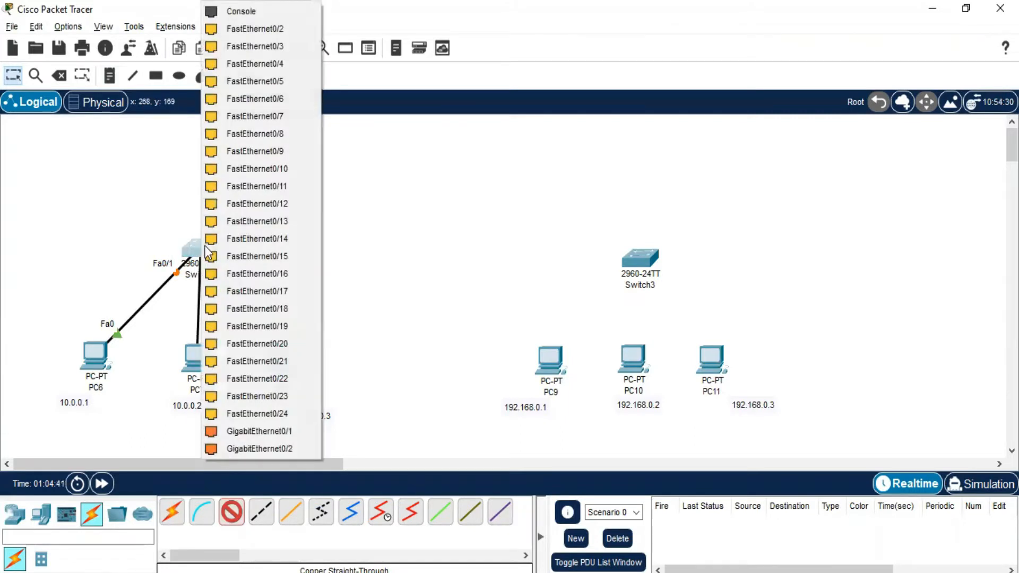
left_click(273, 31)
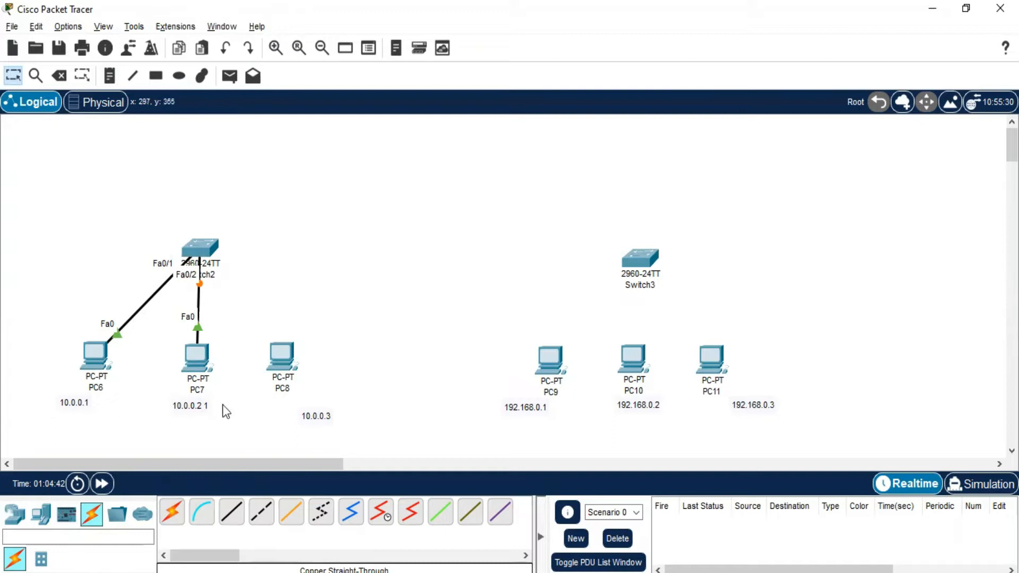
- Connect PC8's FastEthernet0 port to Switch2's FastEthernet0/3 port with a copper straight-through cable
left_click(231, 512)
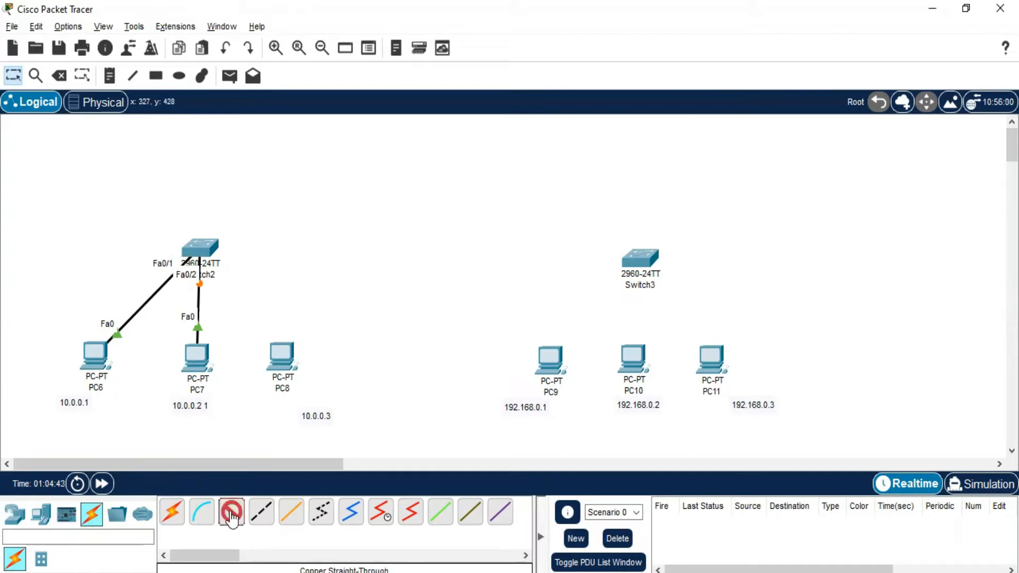
left_click(281, 358)
left_click(306, 424)
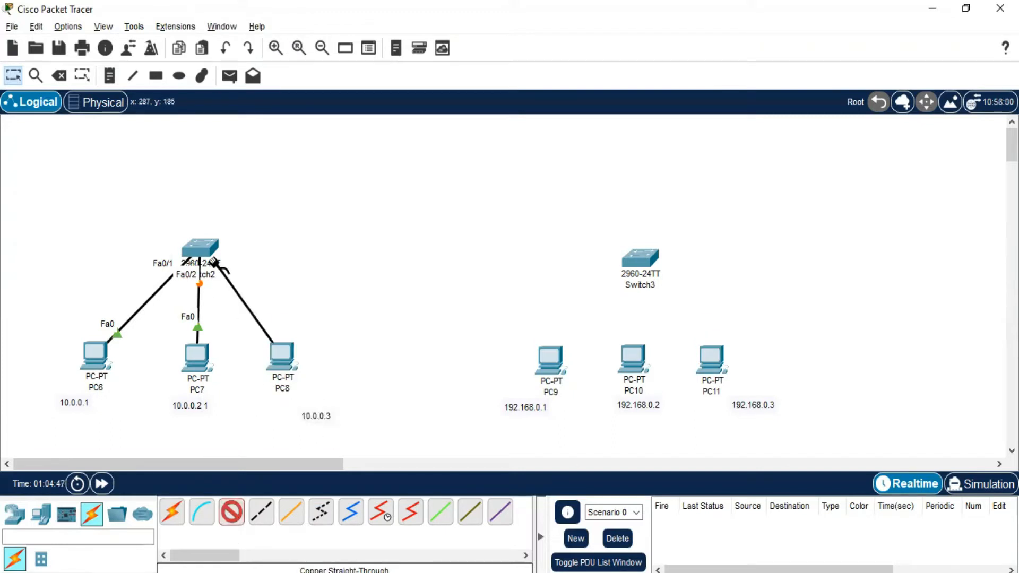
left_click(202, 249)
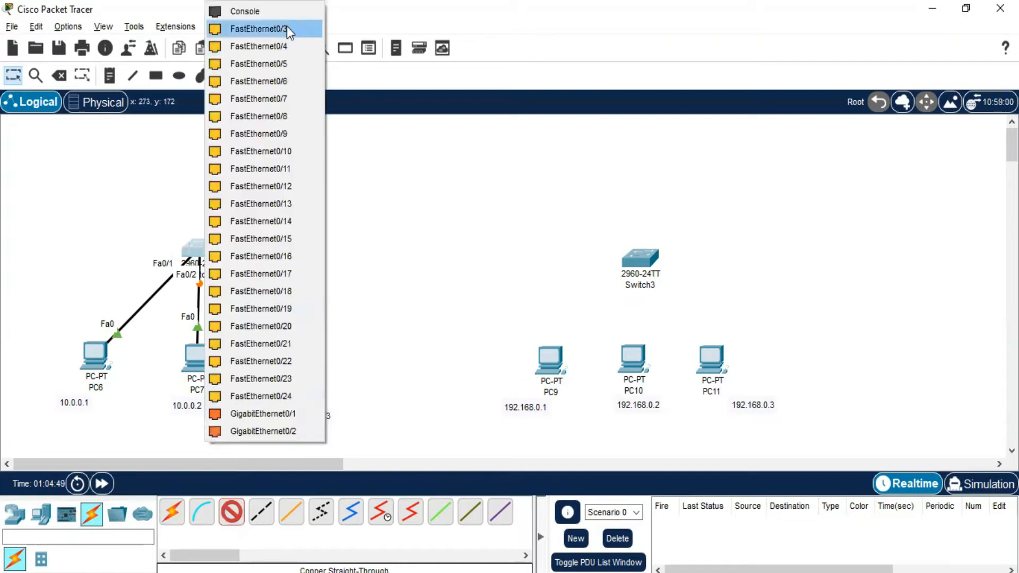
left_click(286, 27)
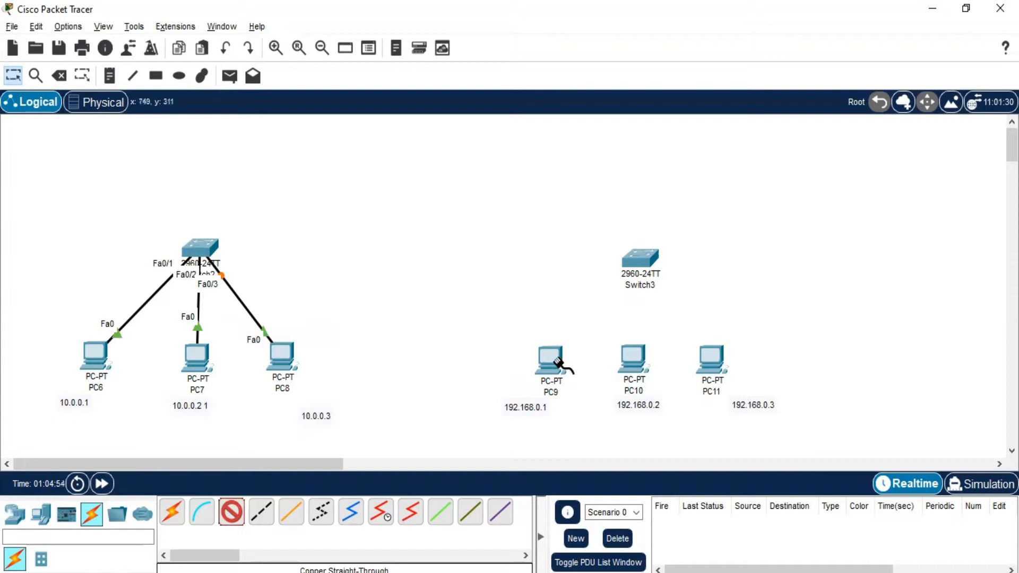
- Connect PC9's FastEthernet0 port to Switch3's FastEthernet0/1 port with a copper straight-through cable
left_click(557, 362)
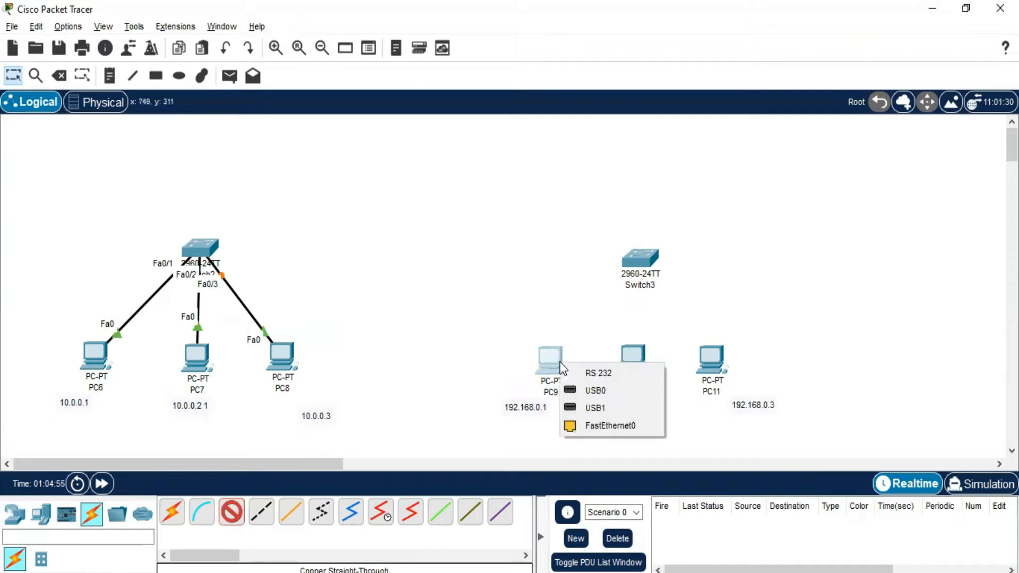
left_click(608, 425)
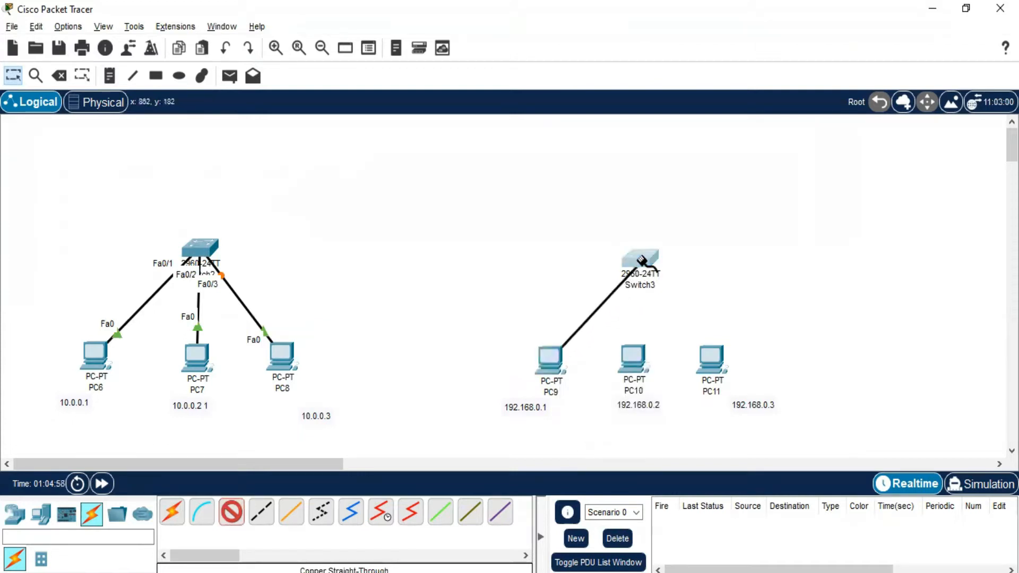
left_click(643, 260)
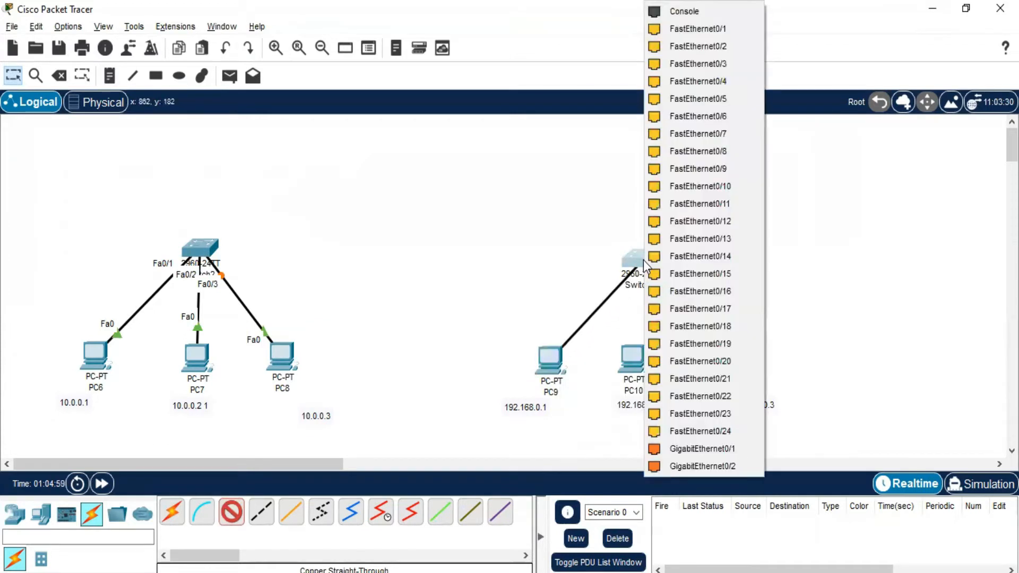
left_click(709, 29)
- Connect PC10's FastEthernet0 port to Switch3's FastEthernet0/2 port with a copper straight-through cable
left_click(634, 359)
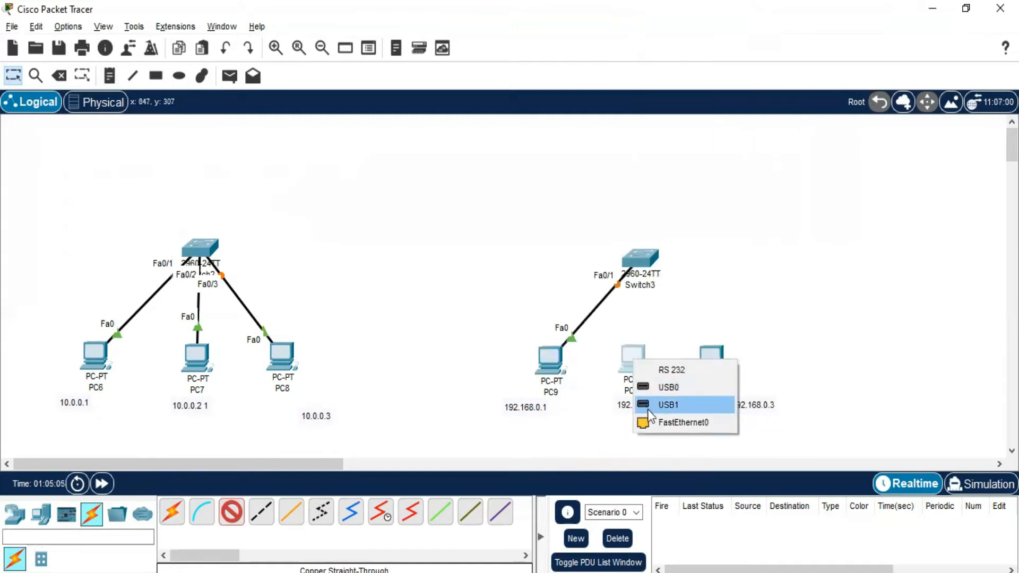
left_click(673, 421)
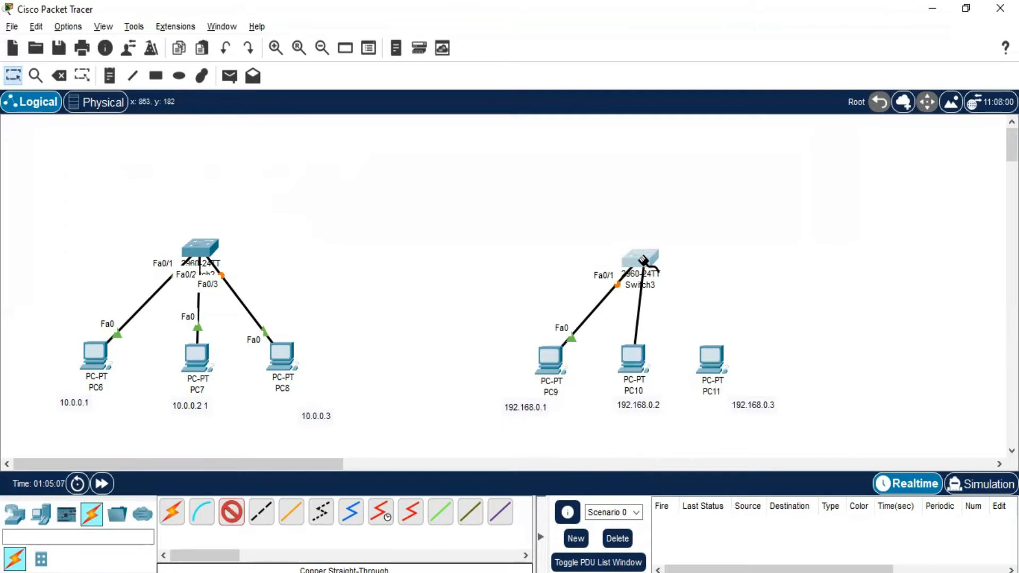
left_click(643, 260)
left_click(705, 28)
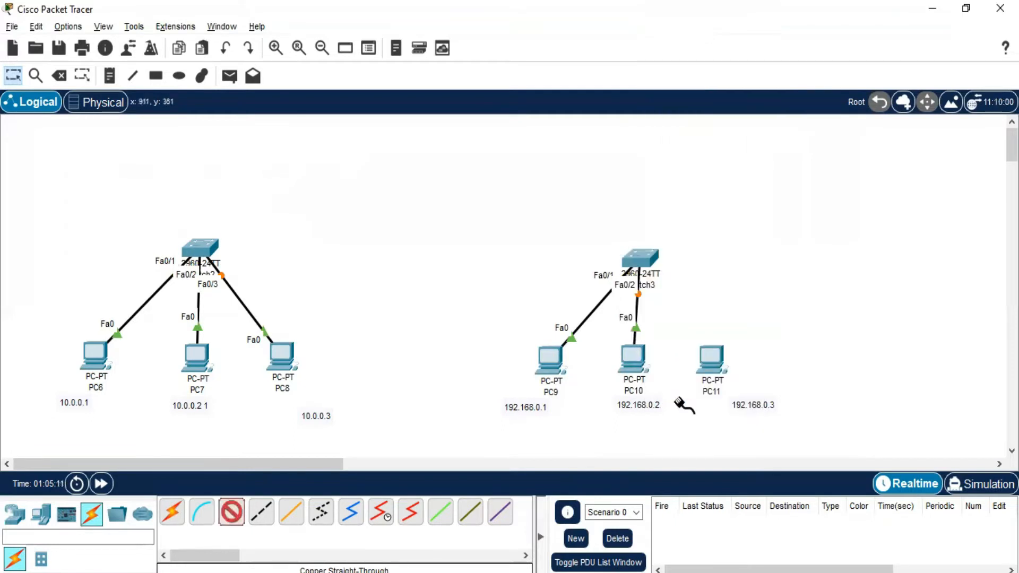
- Connect PC11's FastEthernet0 port to Switch3's FastEthernet0/3 port with a copper straight-through cable
left_click(717, 371)
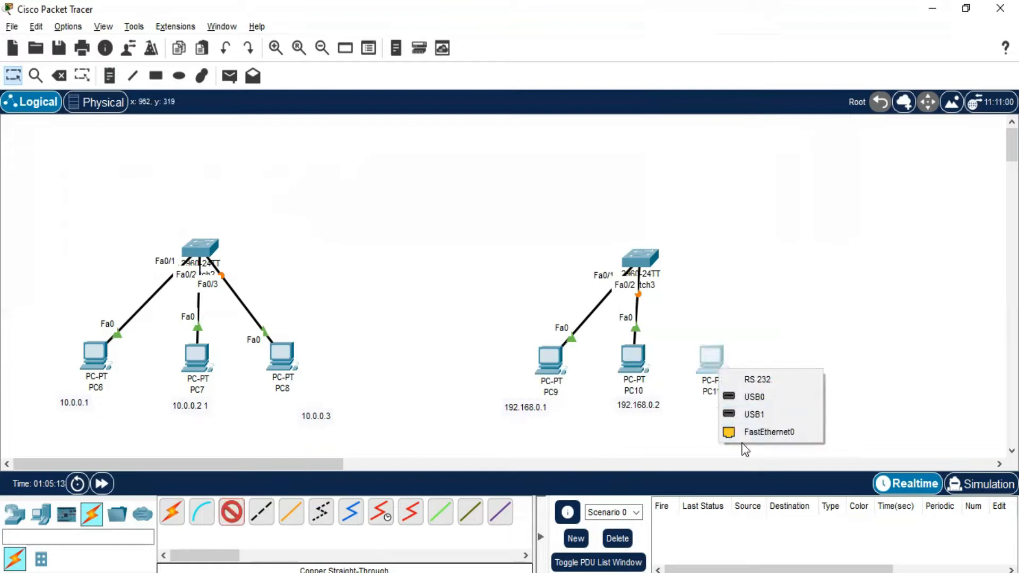
left_click(753, 433)
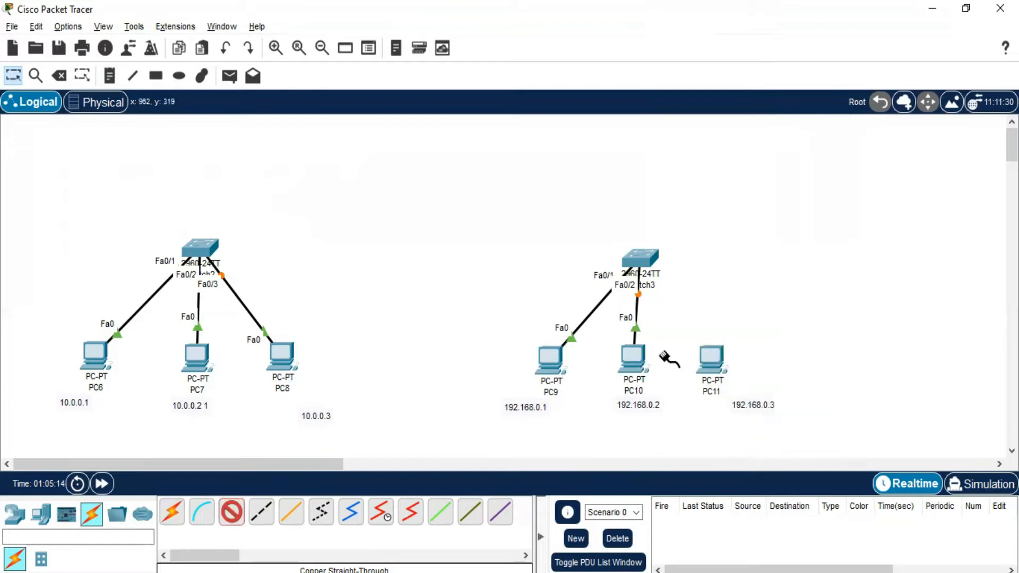
left_click(634, 254)
left_click(701, 30)
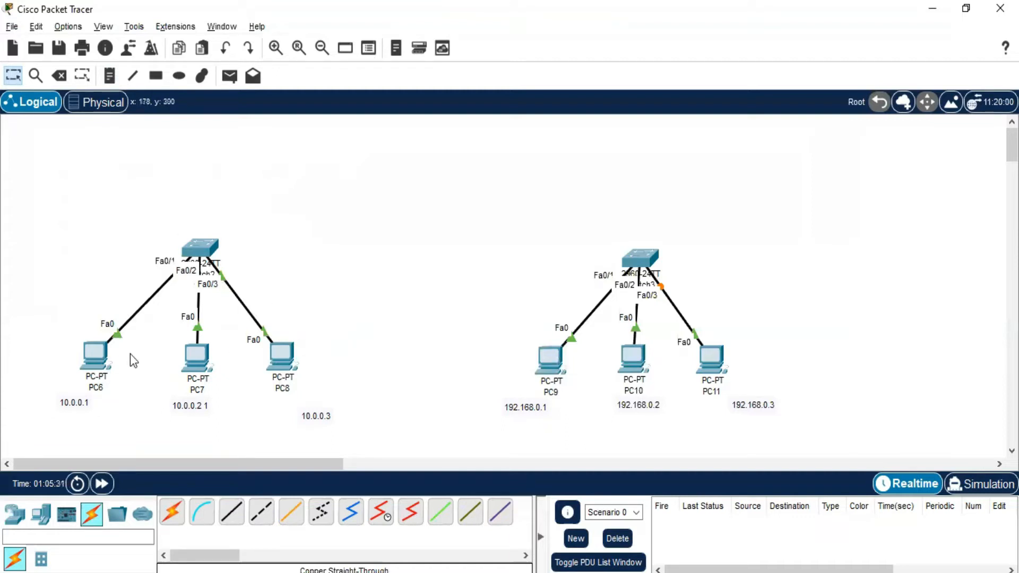
- Assign PC6 the static IPv4 address 10.0.0.1 with the default subnet mask 255.0.0.0, and close its window
left_click(101, 355)
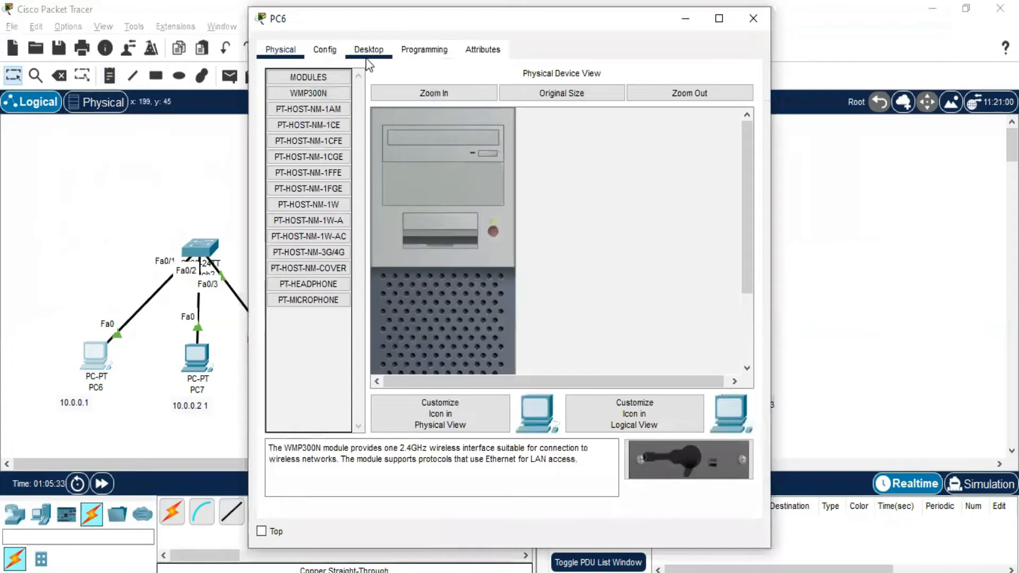
left_click(383, 49)
left_click(323, 101)
left_click(449, 159)
type("10.0.0.1")
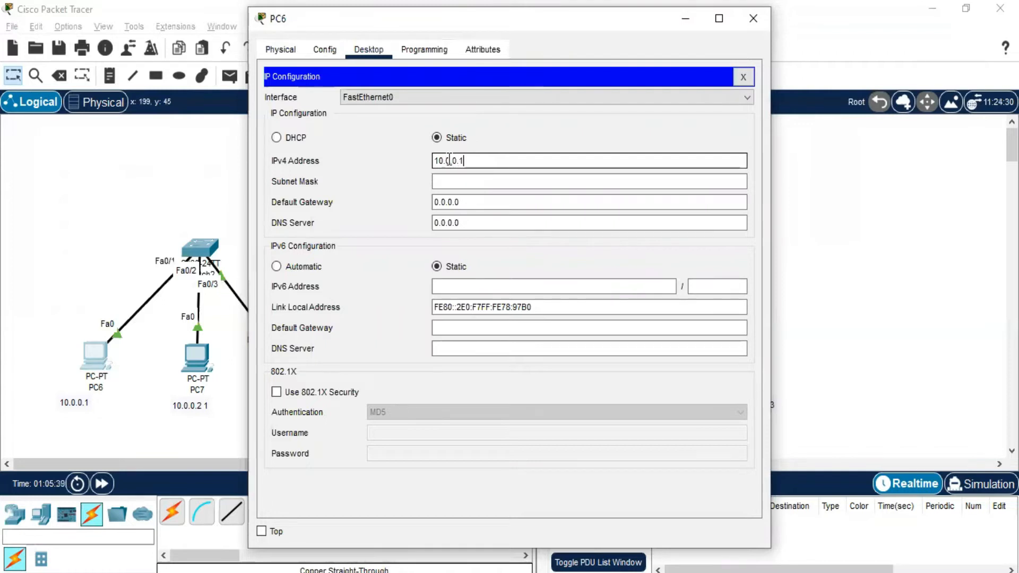
key("Tab")
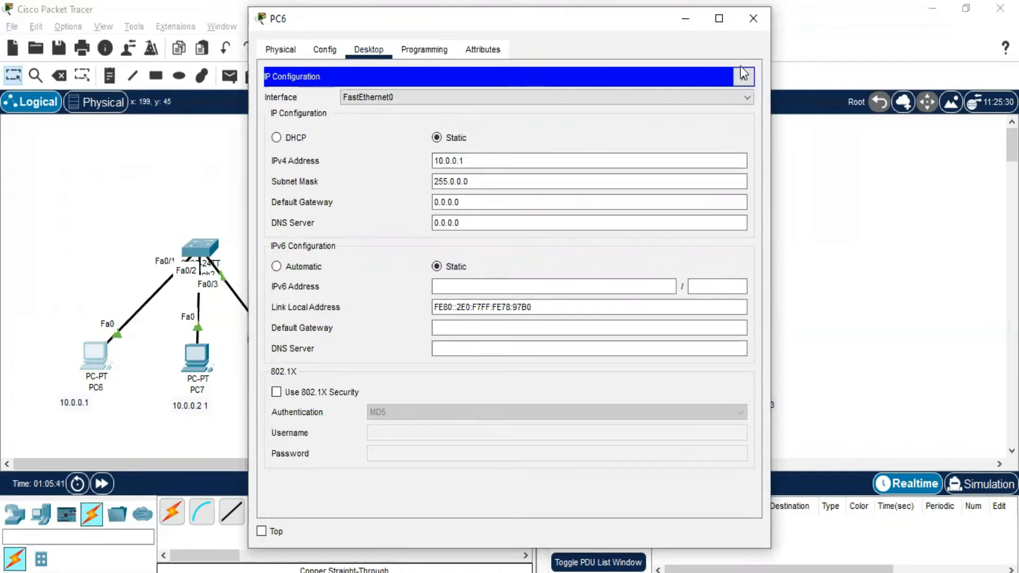
left_click(753, 18)
- Assign PC7 the static IPv4 address 10.0.0.2 with the default subnet mask, and close its window
left_click(196, 357)
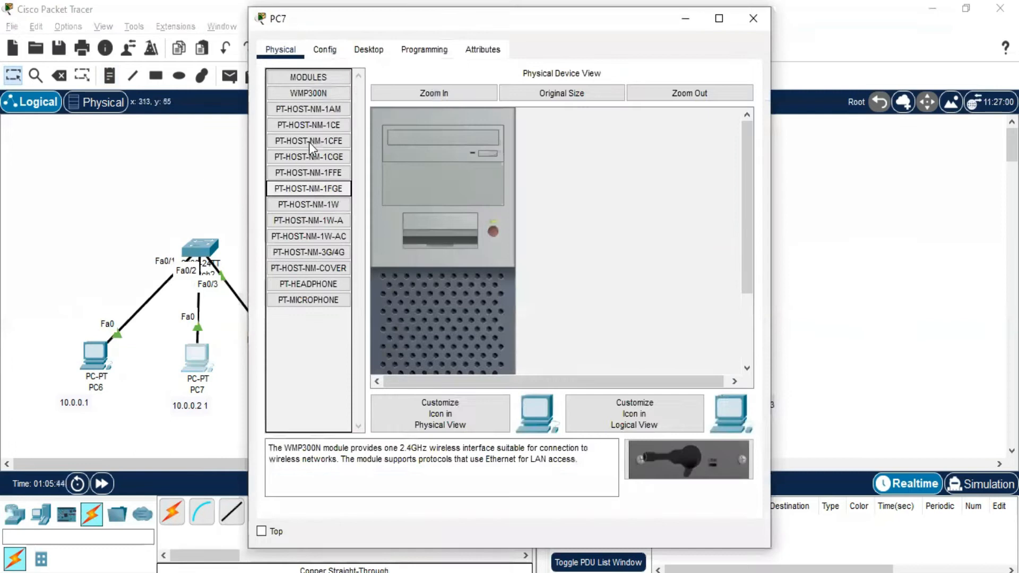
left_click(333, 54)
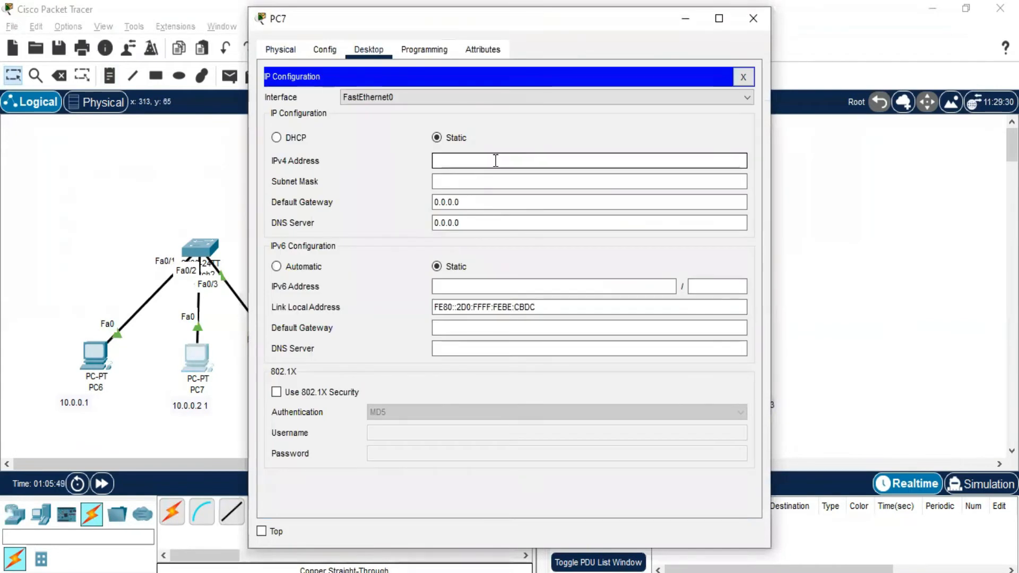
type("10.0.0.2")
key("Tab")
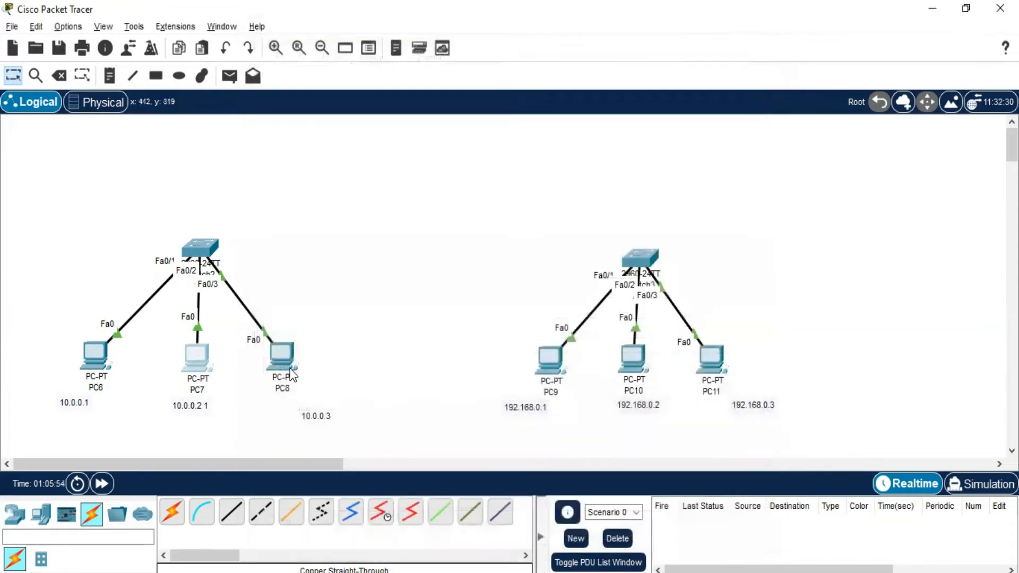
- Assign PC8 the static IPv4 address 10.0.0.3 with the default subnet mask 255.0.0.0, and close its window
left_click(287, 368)
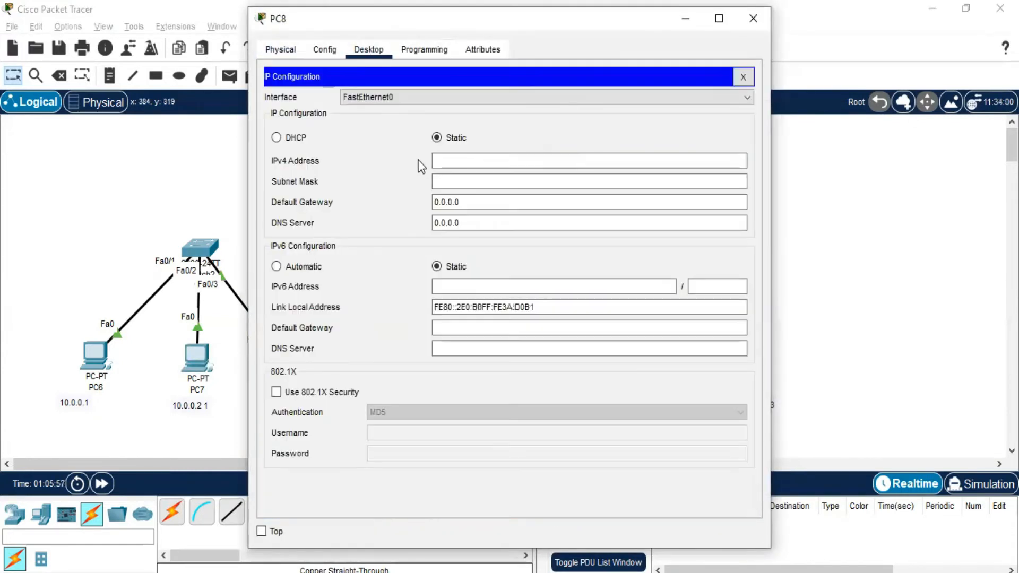
left_click(441, 157)
type("10.0.0.3")
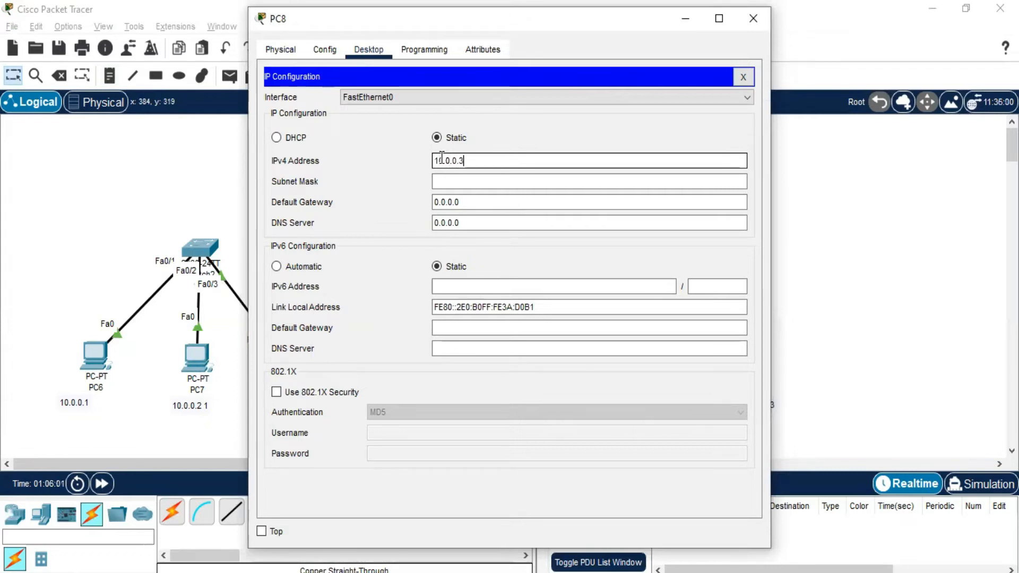
key("Tab")
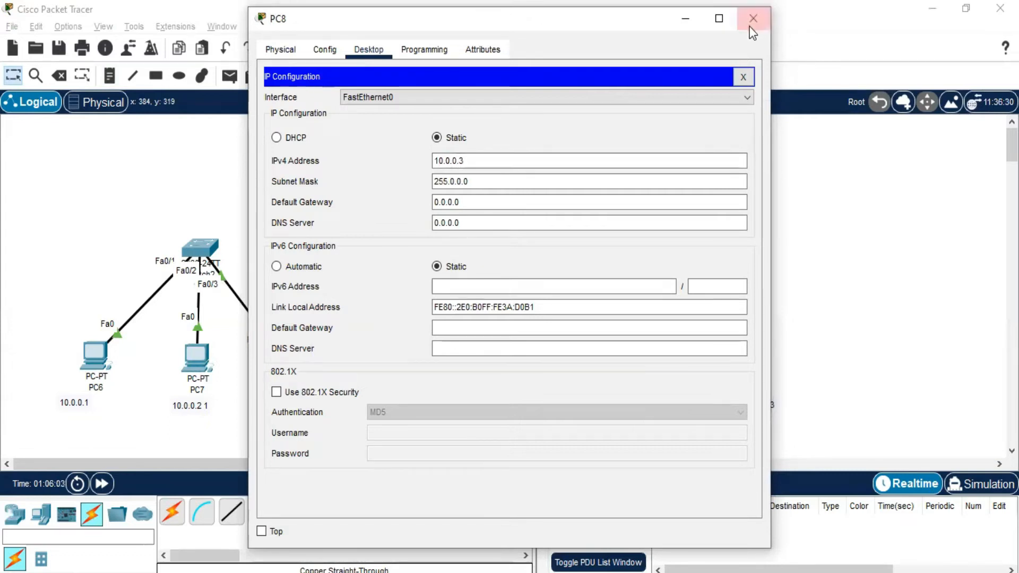
left_click(753, 18)
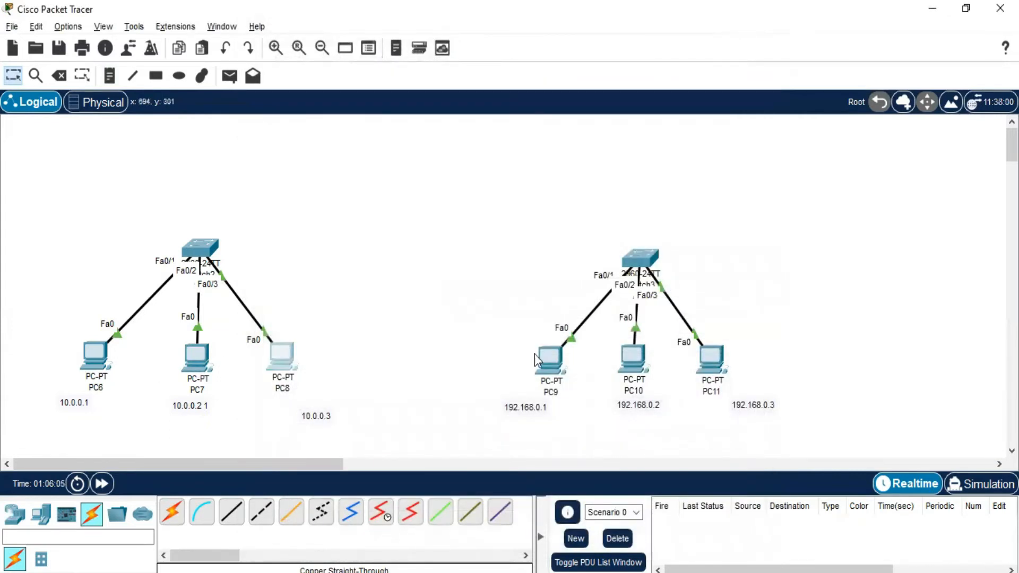
- Assign PC9 the static IPv4 address given in its note, 192.168.0.1
left_click(547, 357)
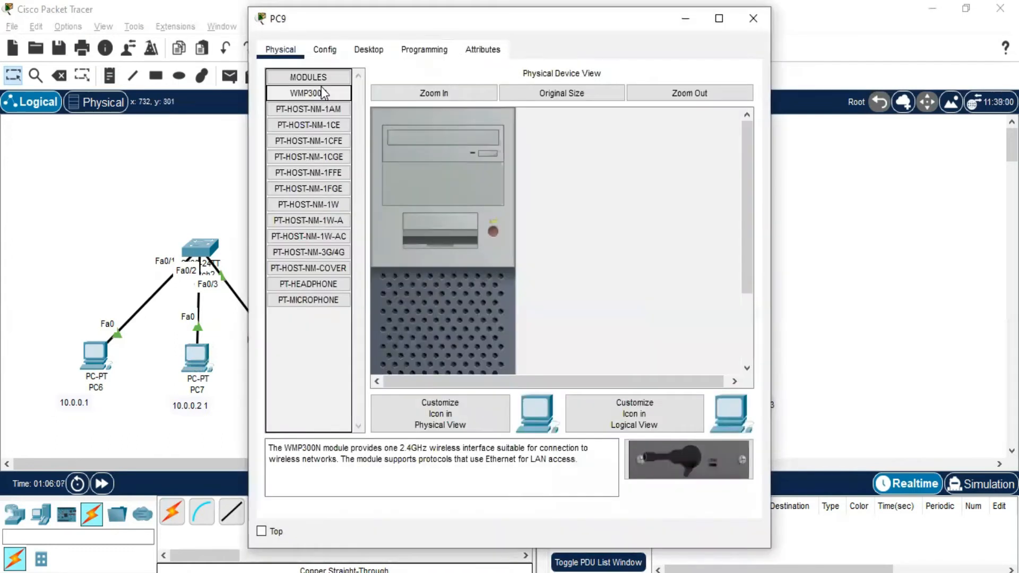
left_click(364, 51)
left_click(308, 122)
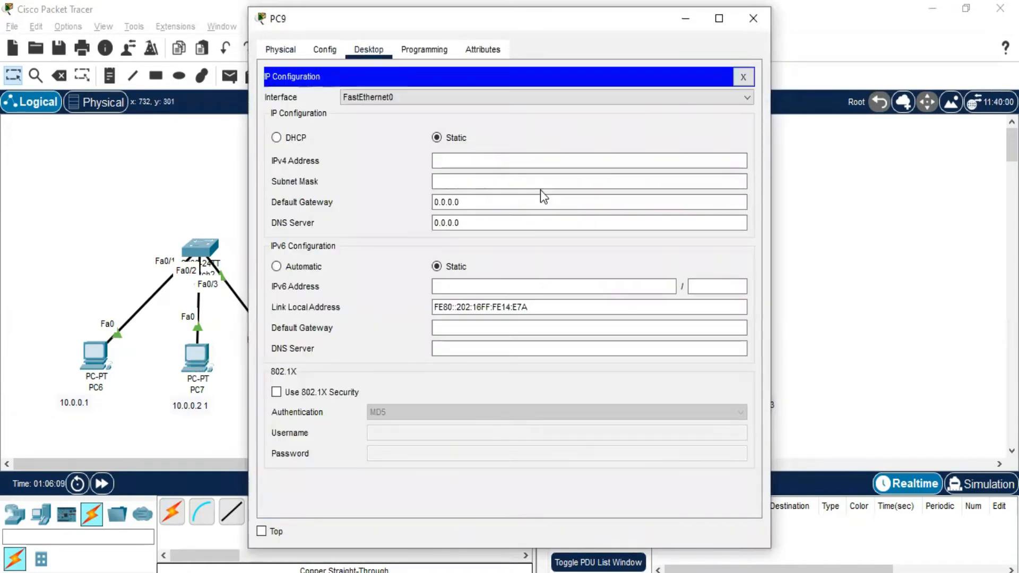
left_click(556, 159)
type("192")
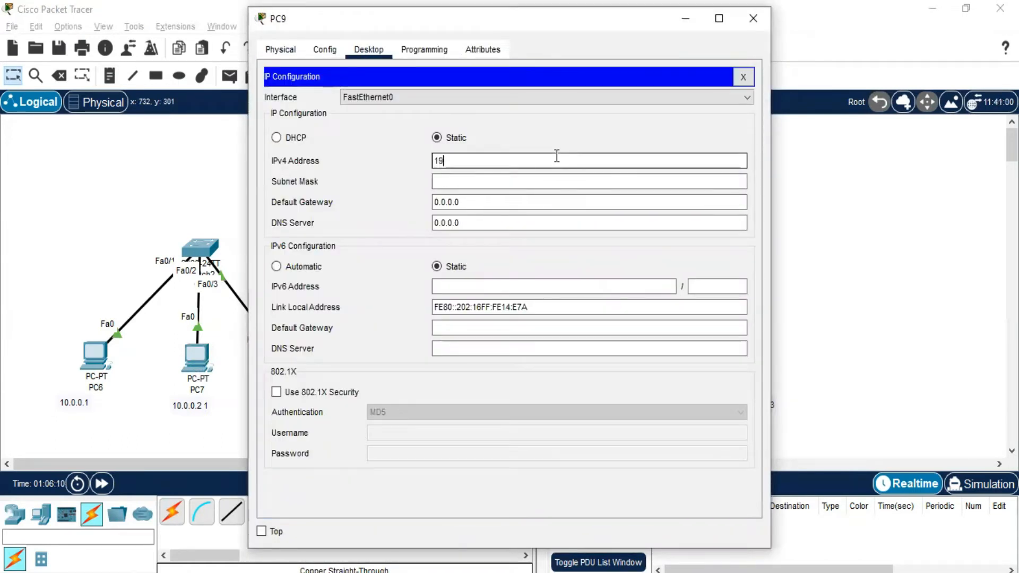
type(".168.0")
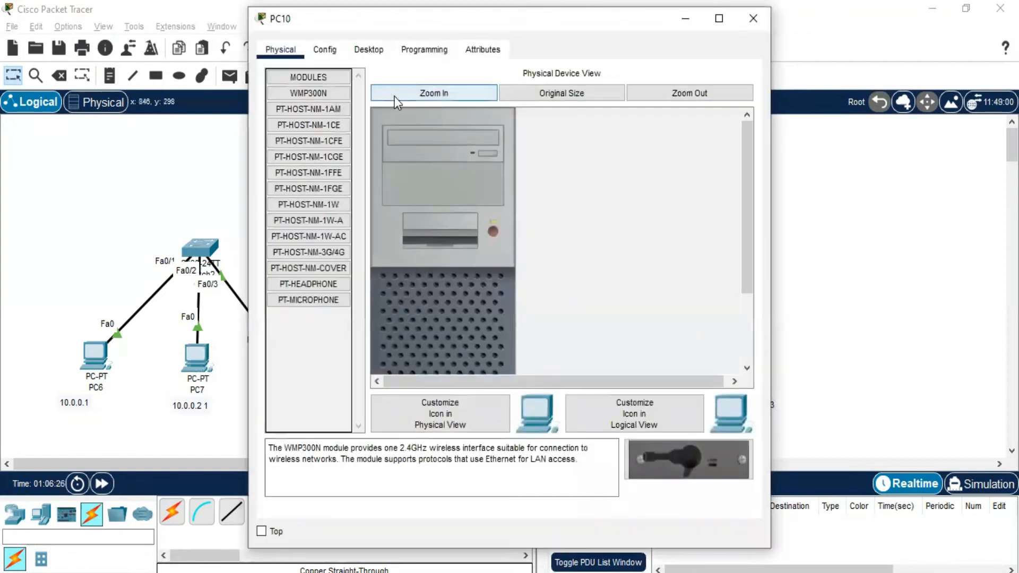
- Assign PC10 the static IPv4 address 192.168.0.2 with the default subnet mask, and close its window
left_click(369, 50)
left_click(313, 109)
left_click(452, 159)
type("192.168.0.1")
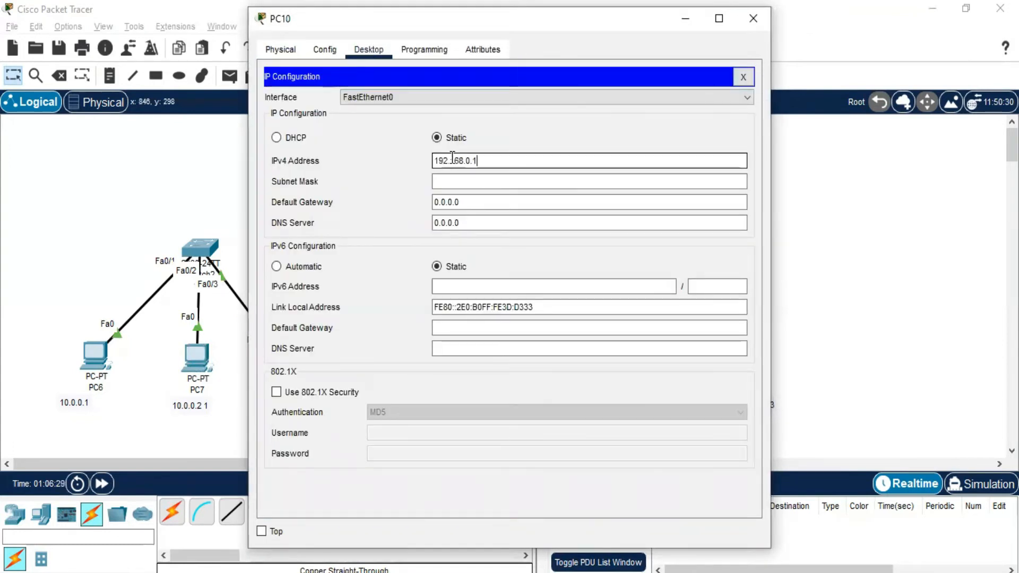
key("BackSpace")
type("2")
key("Tab")
left_click(759, 18)
- Assign PC11 the static IPv4 address 192.168.0.3 with the default subnet mask 255.255.255.0, and close its window
left_click(712, 352)
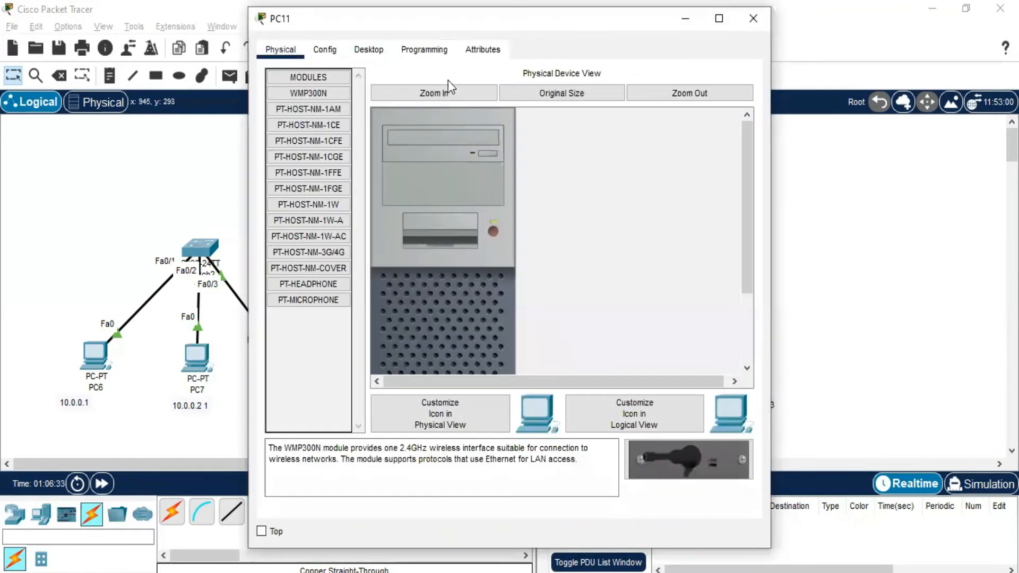
left_click(368, 49)
left_click(316, 94)
left_click(531, 161)
type("192.168.0.3")
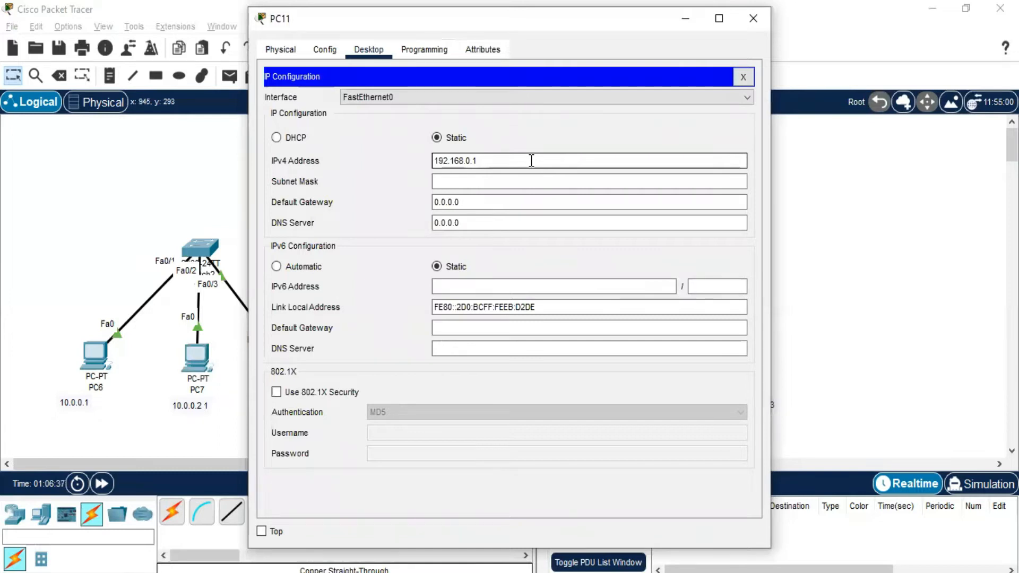
key("Tab")
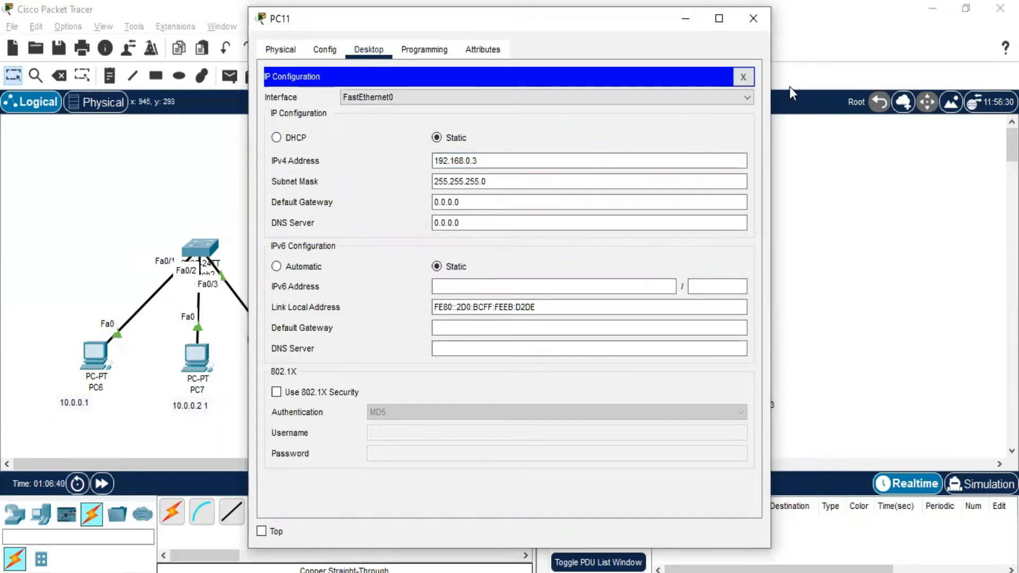
left_click(752, 18)
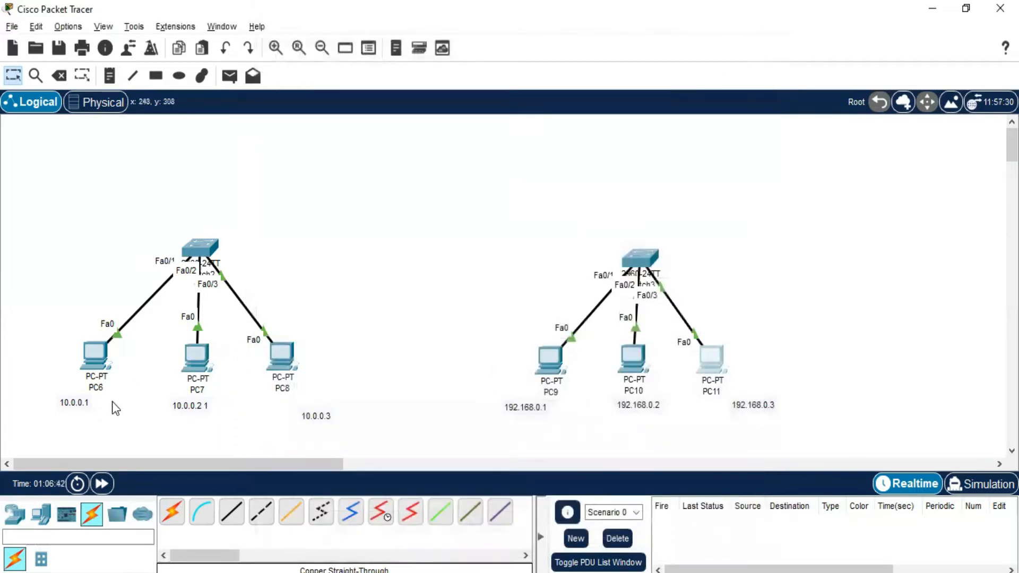
- Test connectivity inside the 10.0.0.x network by pinging 10.0.0.3 from PC6's command prompt, and close its window
left_click(99, 365)
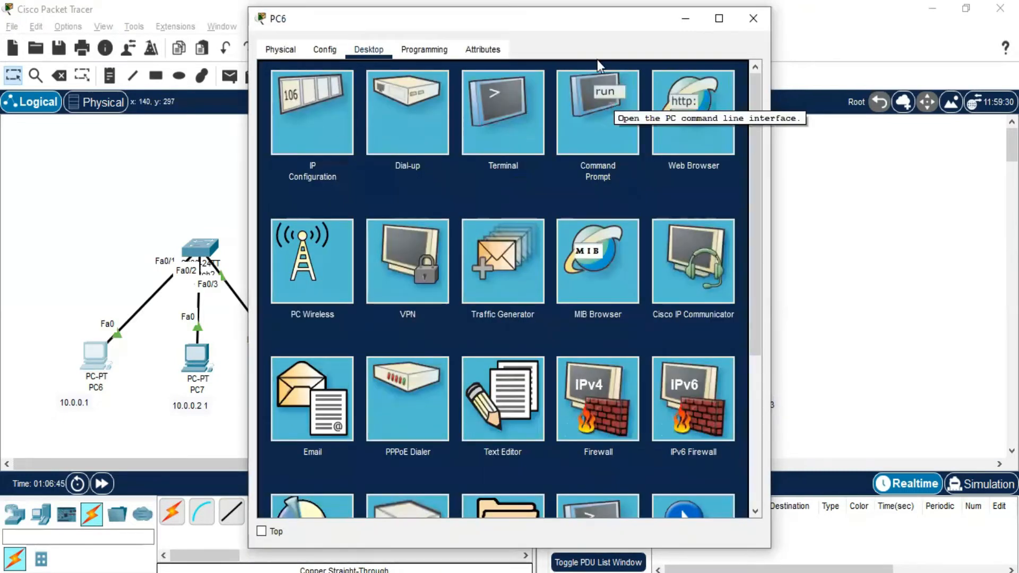
left_click_drag(597, 31, 725, 93)
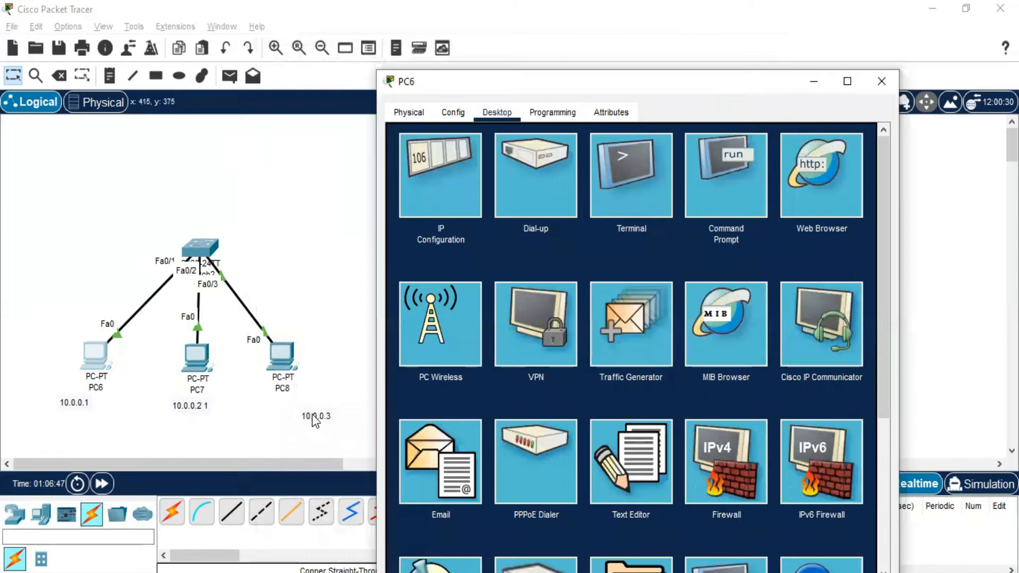
left_click(713, 174)
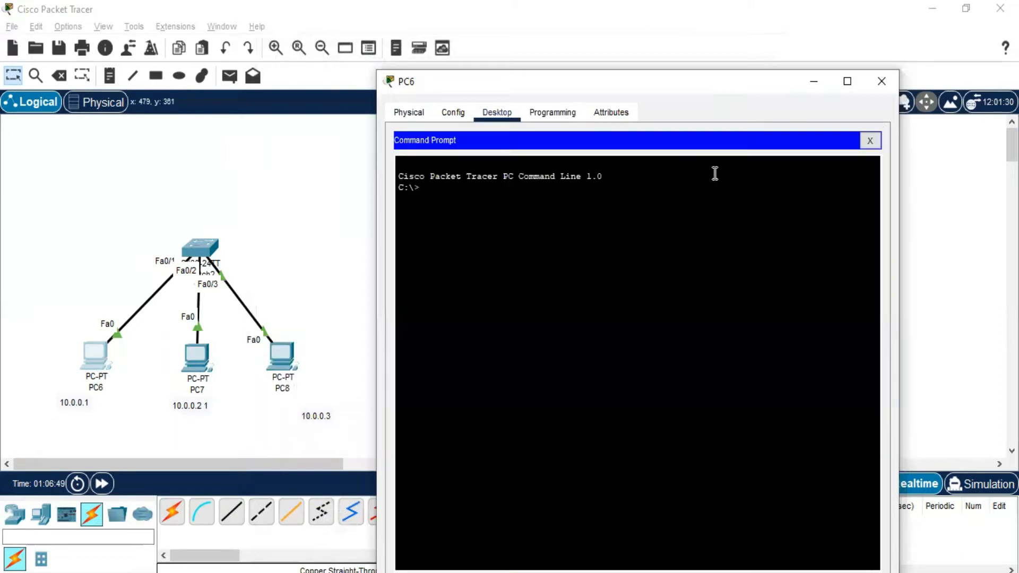
type("ping 10.0.0.3")
key("Return")
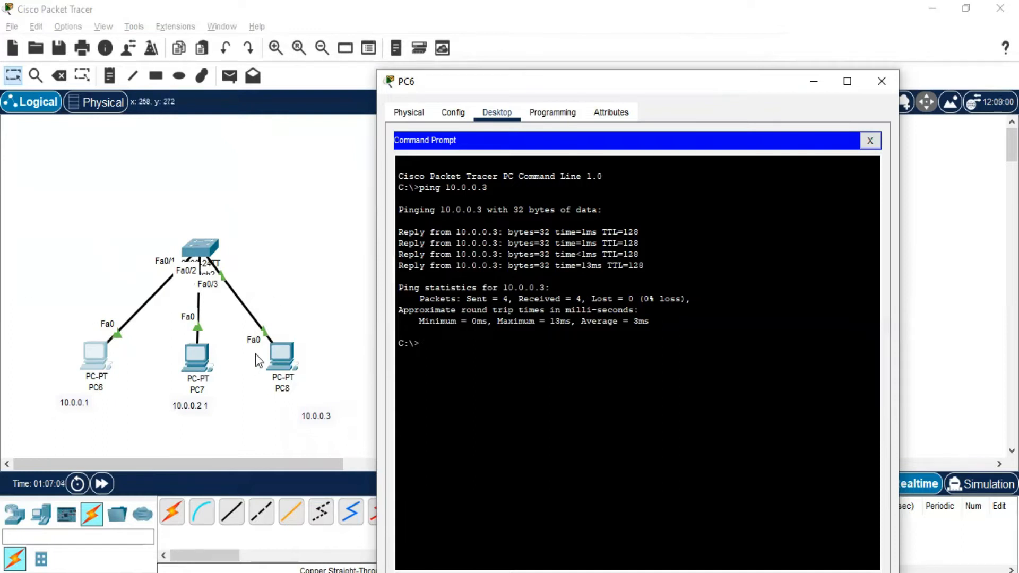
left_click(881, 81)
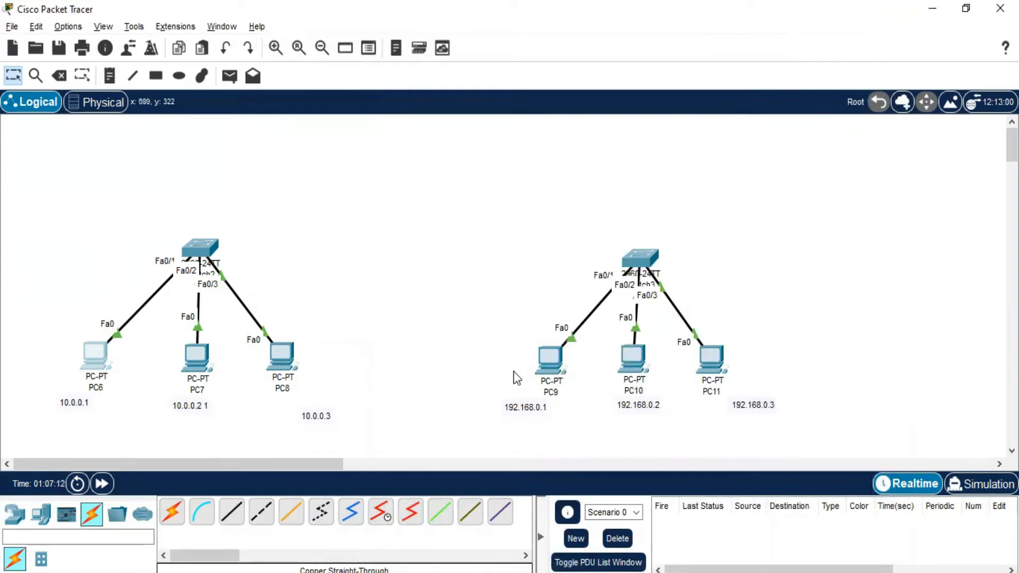
- Test connectivity inside the 192.168.0.x network by pinging 192.168.0.3 from PC9's command prompt, and close its window
left_click(551, 361)
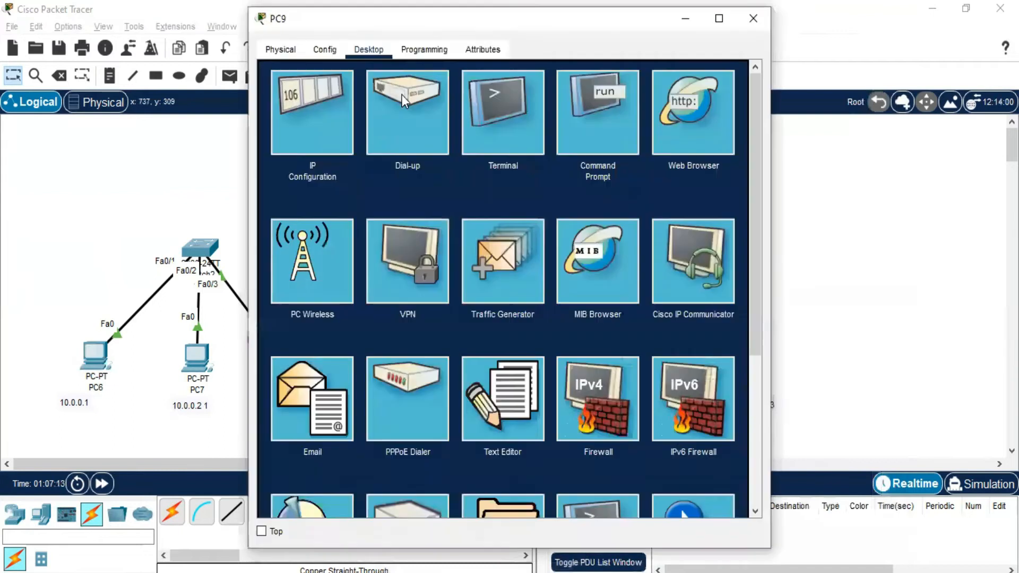
left_click(574, 91)
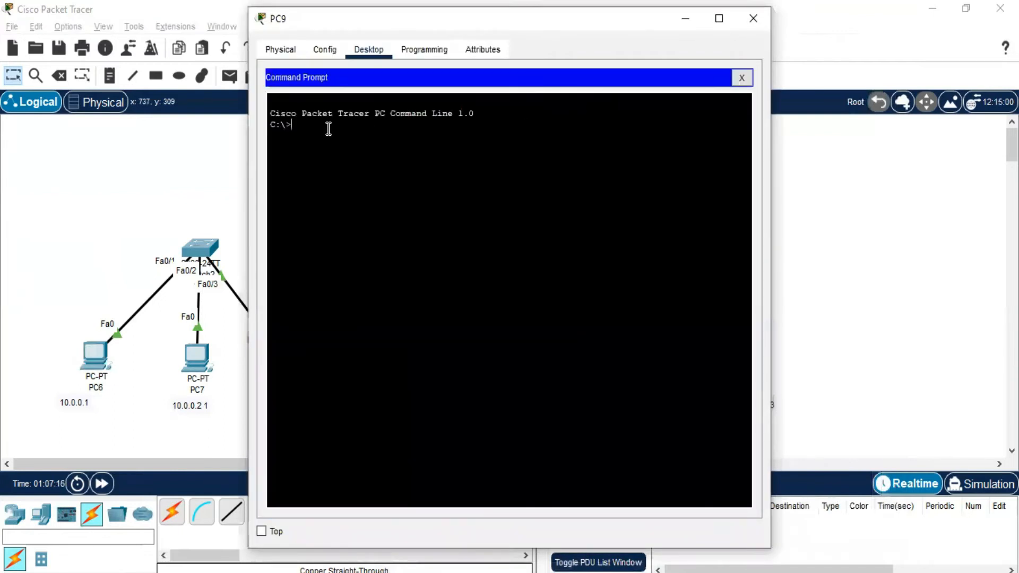
type("ping 192.1")
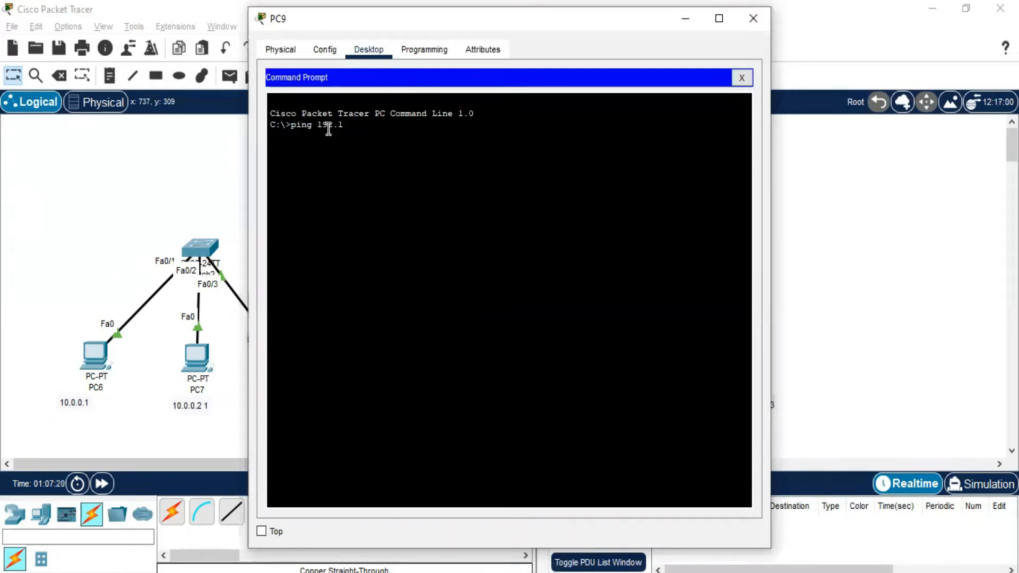
type("6")
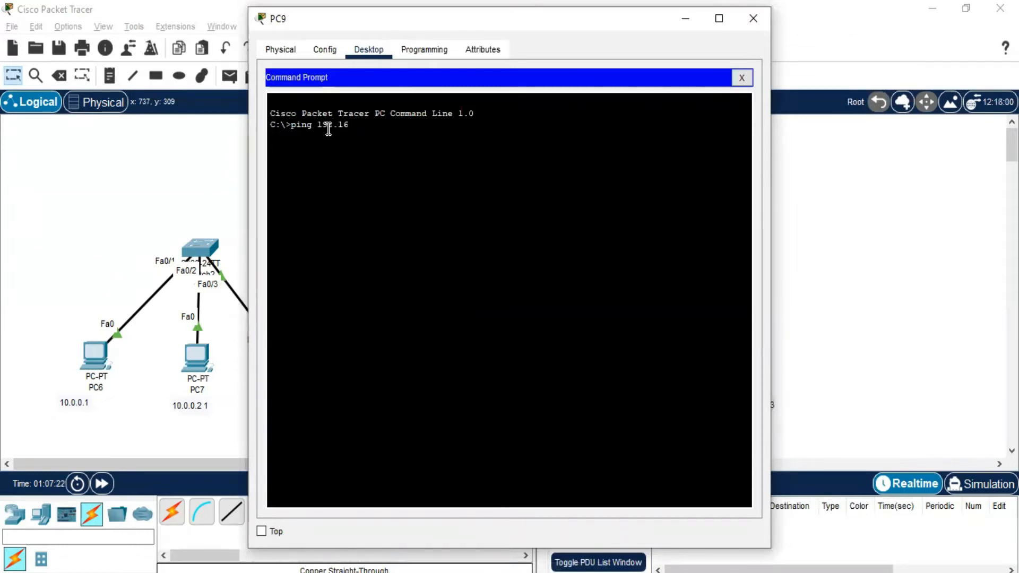
type("8.0.3")
key("Return")
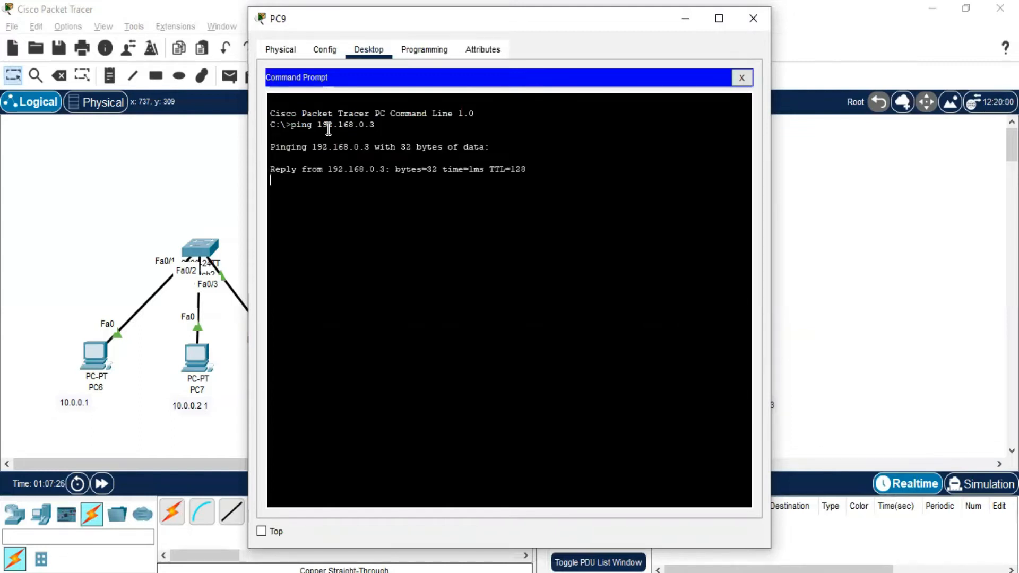
left_click(753, 18)
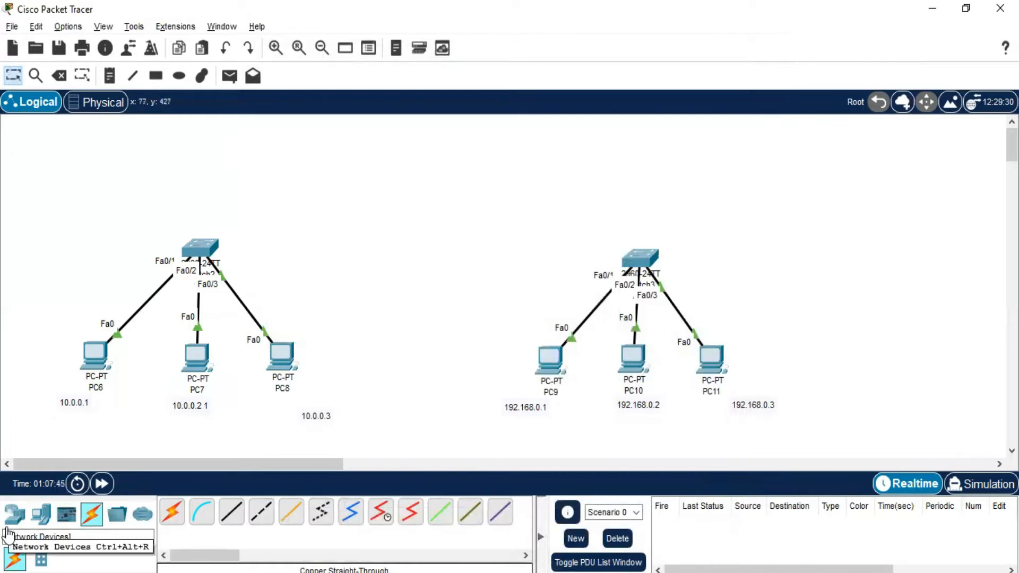
- Place a 2911 router in the workspace above and between the two switches
left_click(16, 513)
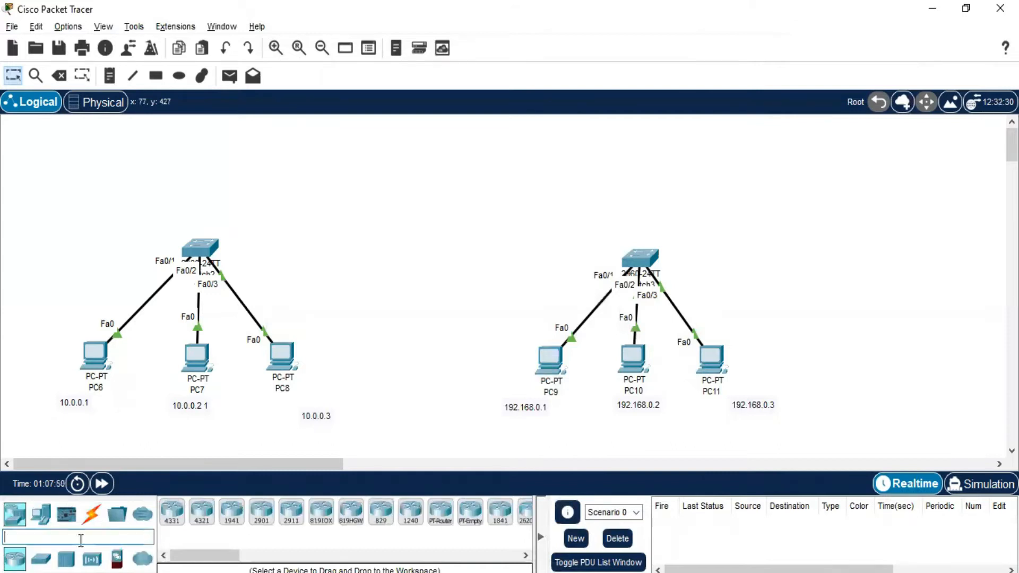
left_click(300, 515)
left_click(435, 155)
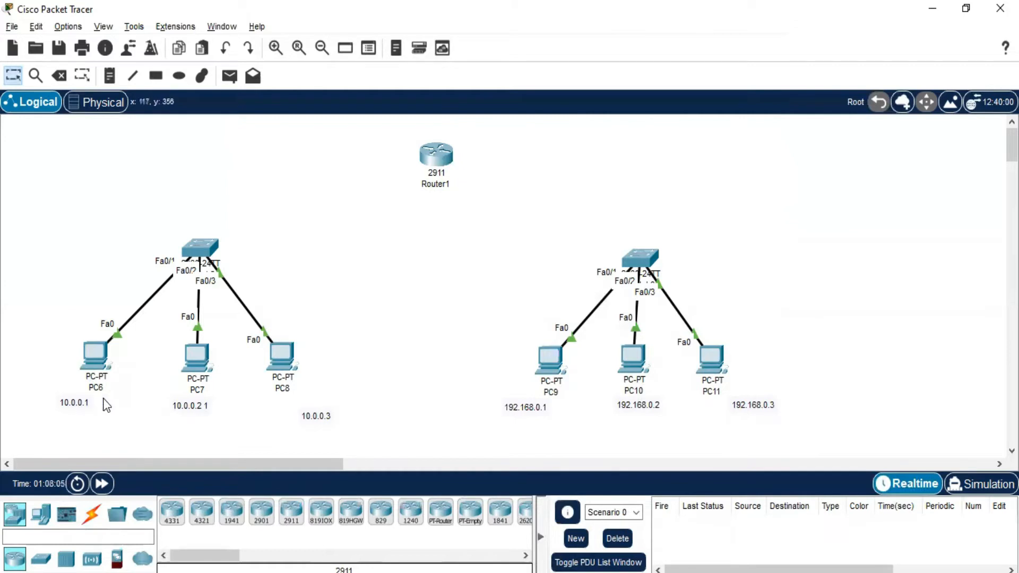
left_click(200, 249)
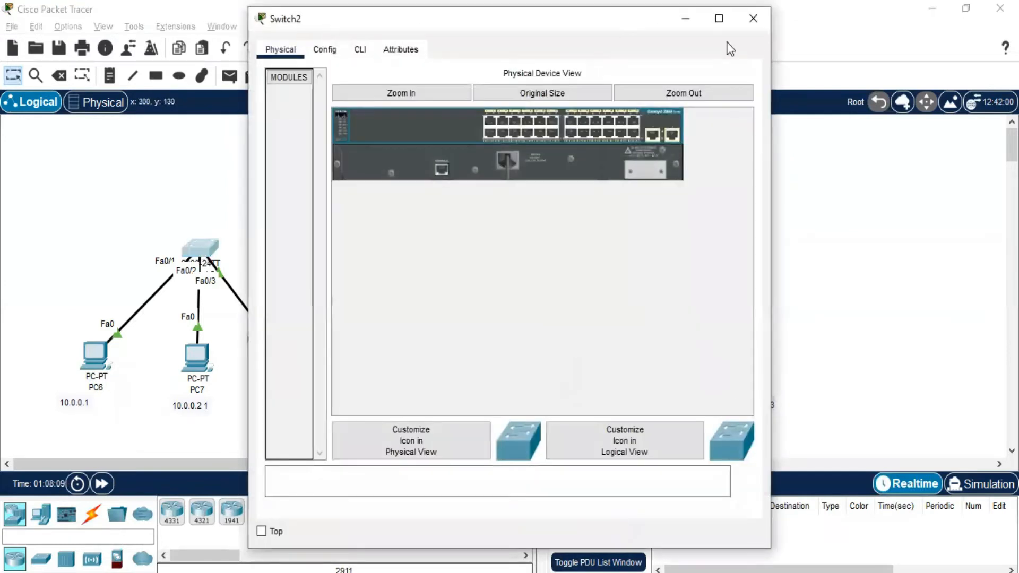
left_click(753, 19)
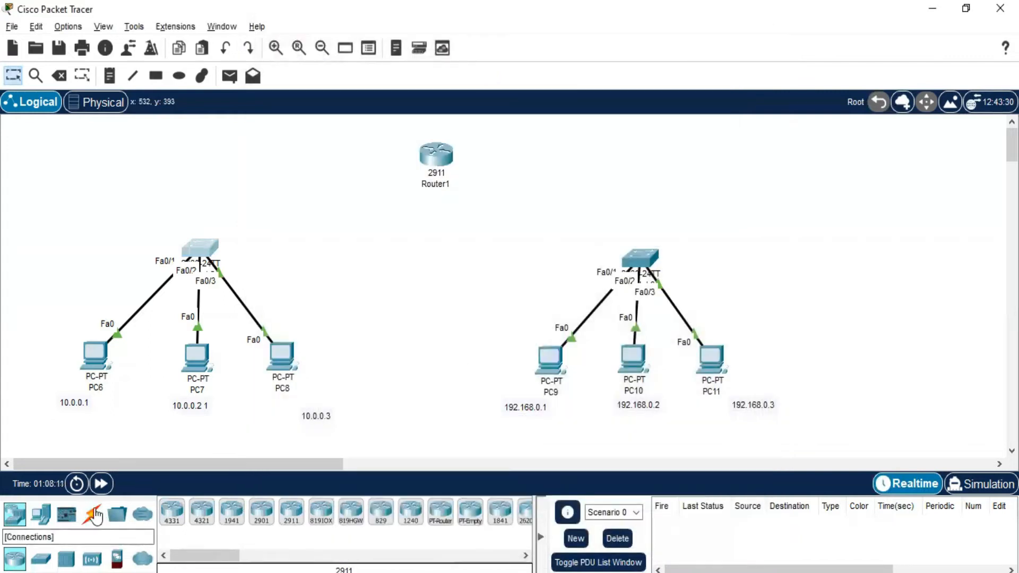
- Connect GigabitEthernet0/1 of the 10.0.0.x network's switch to the router's GigabitEthernet0/0 with a copper straight-through cable
left_click(93, 514)
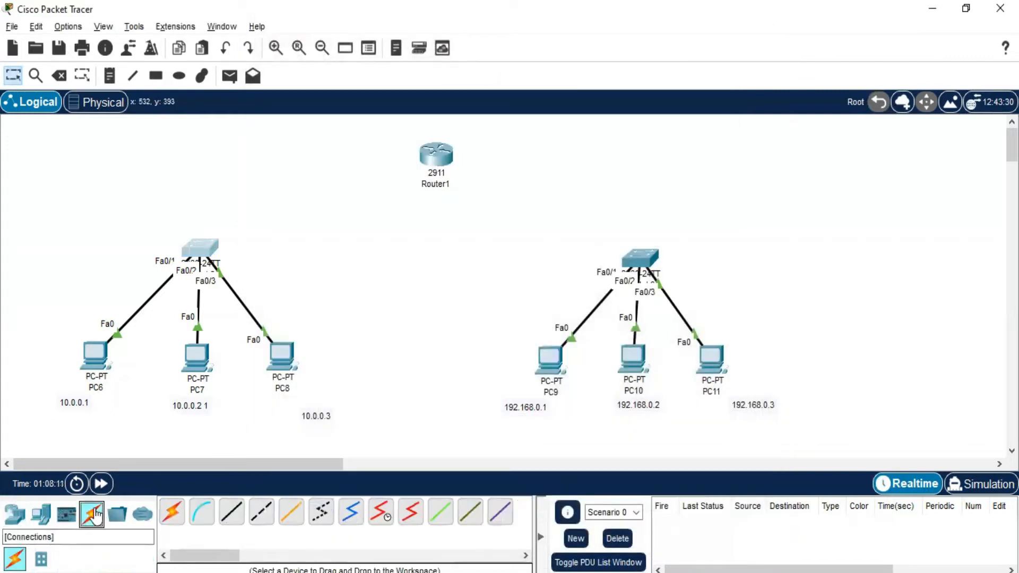
left_click(240, 522)
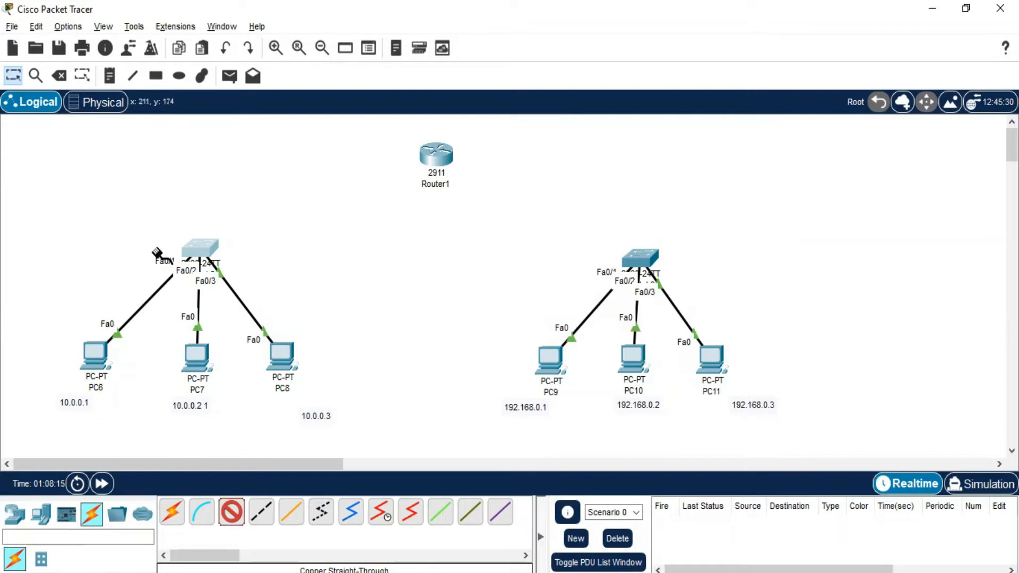
left_click(197, 249)
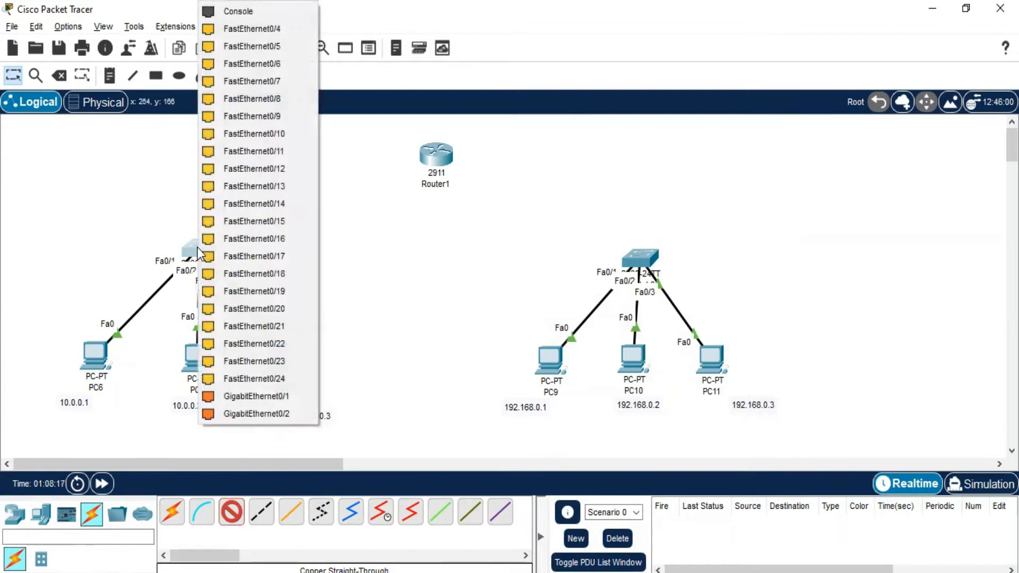
left_click(289, 396)
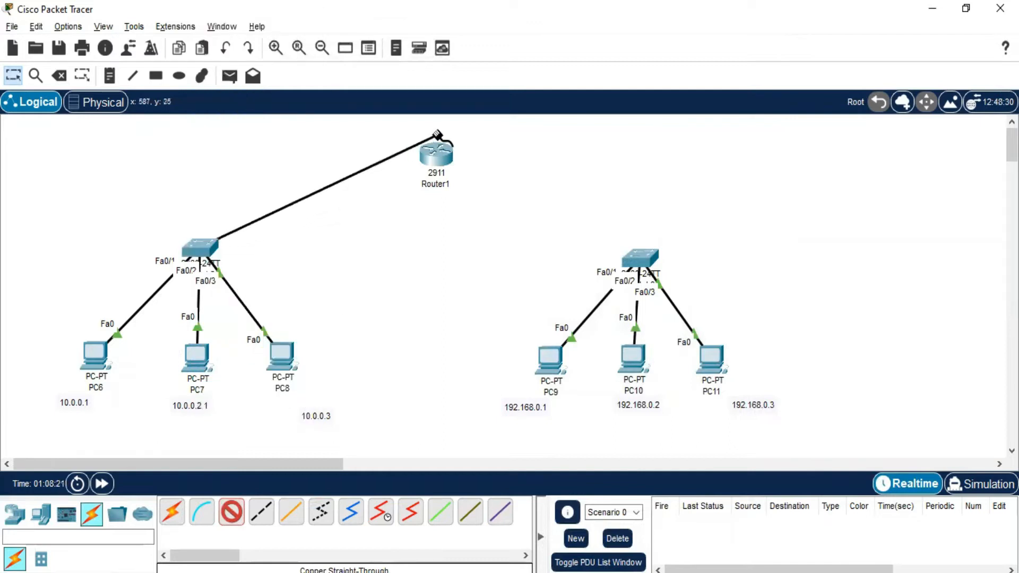
left_click(433, 154)
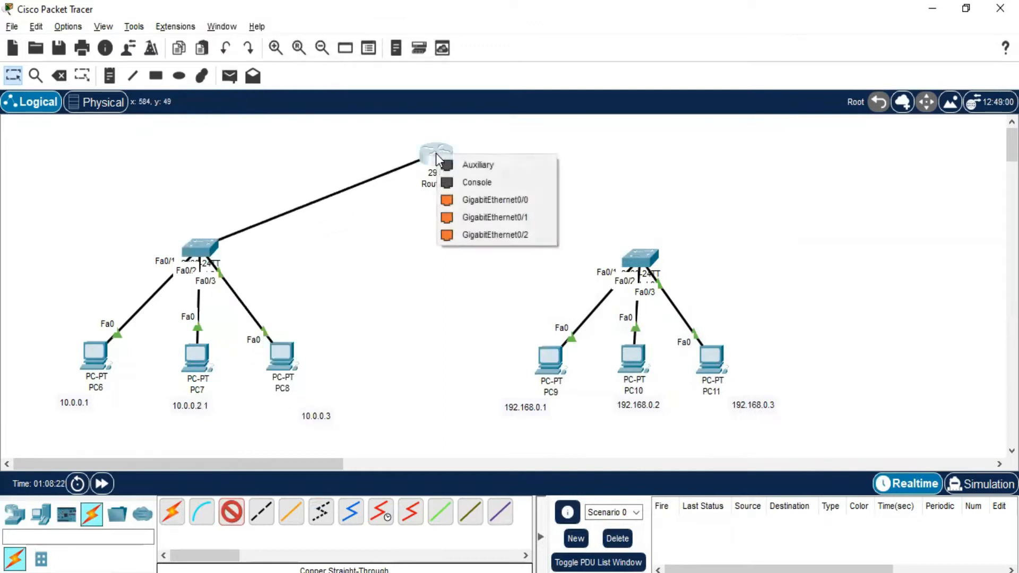
left_click(495, 200)
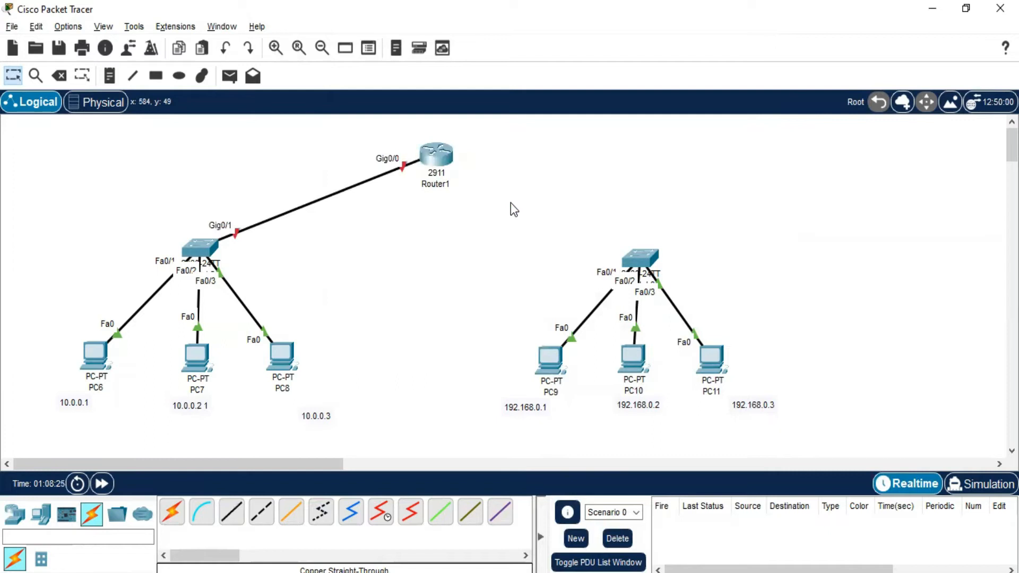
- Connect GigabitEthernet0/1 of the 192.168.0.x network's switch to the router's GigabitEthernet0/1 with a copper straight-through cable
left_click(231, 512)
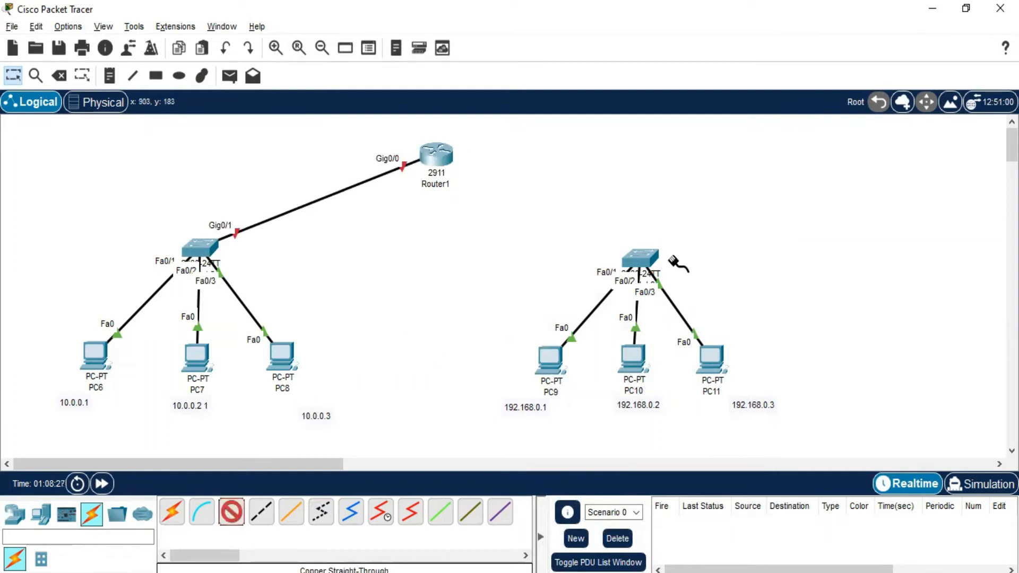
left_click(639, 258)
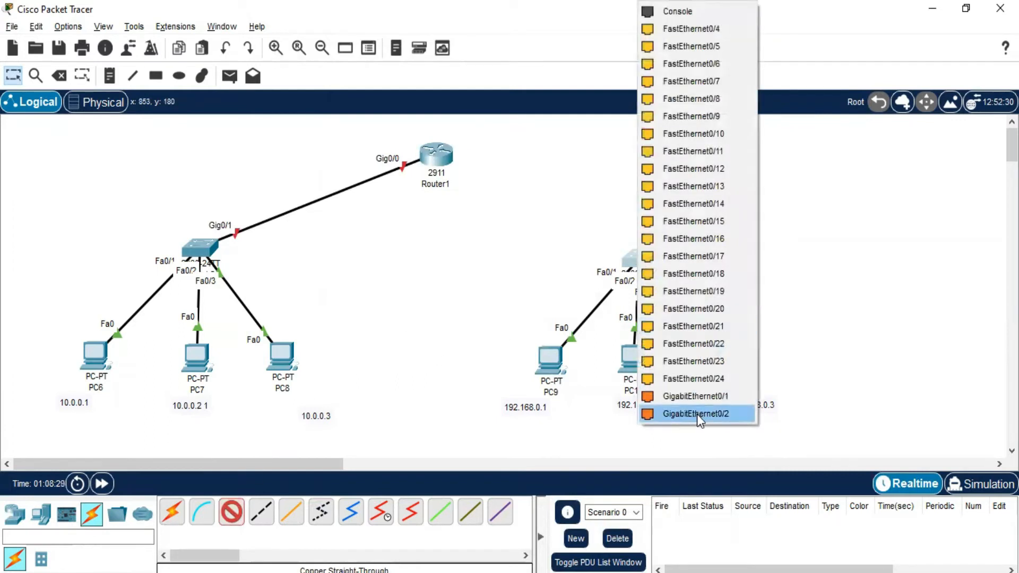
left_click(713, 395)
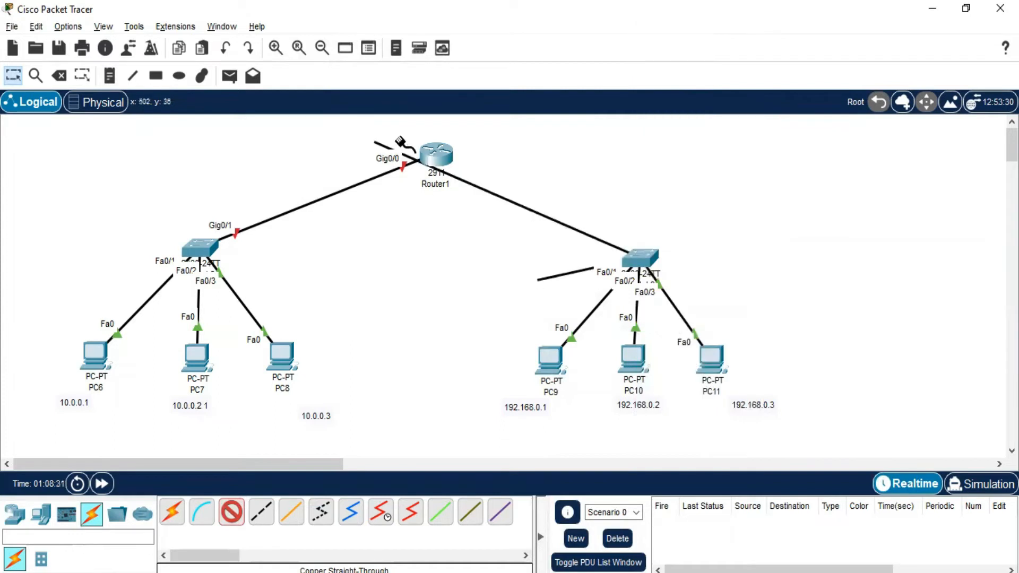
left_click(441, 153)
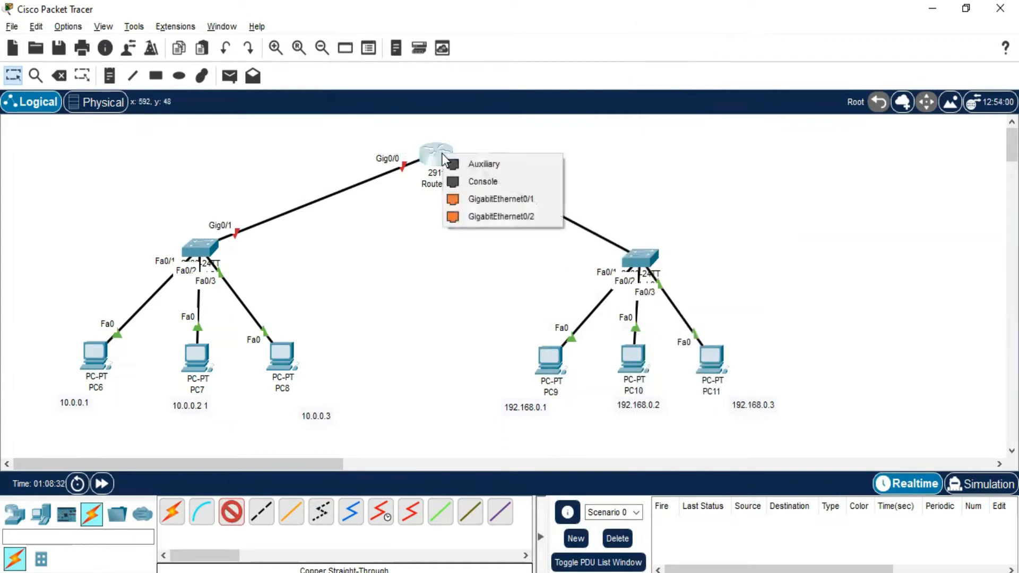
left_click(498, 203)
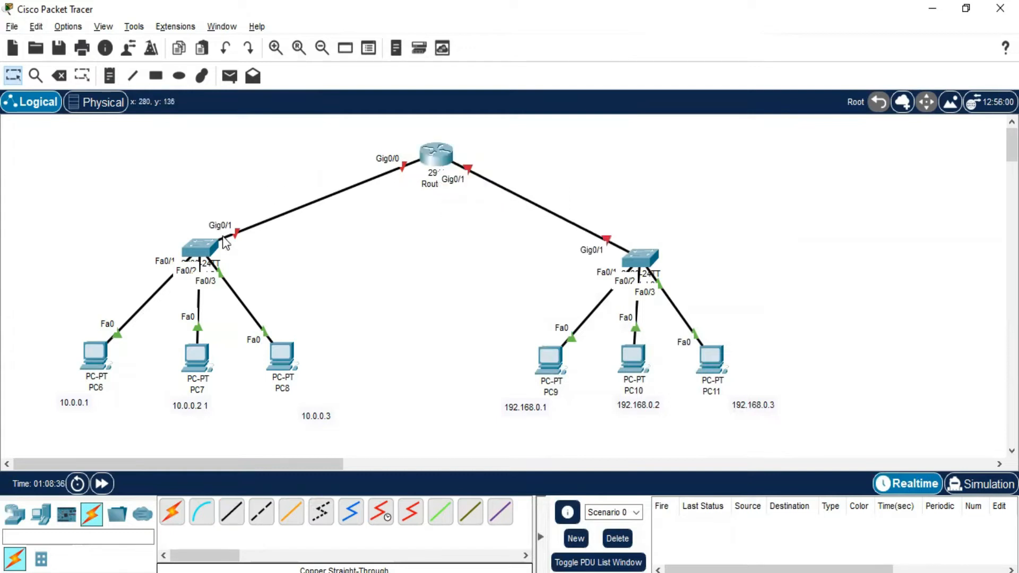
- Assign Router1's GigabitEthernet0/0 interface the IPv4 address 10.0.0.4 with the default subnet mask 255.0.0.0
left_click(428, 157)
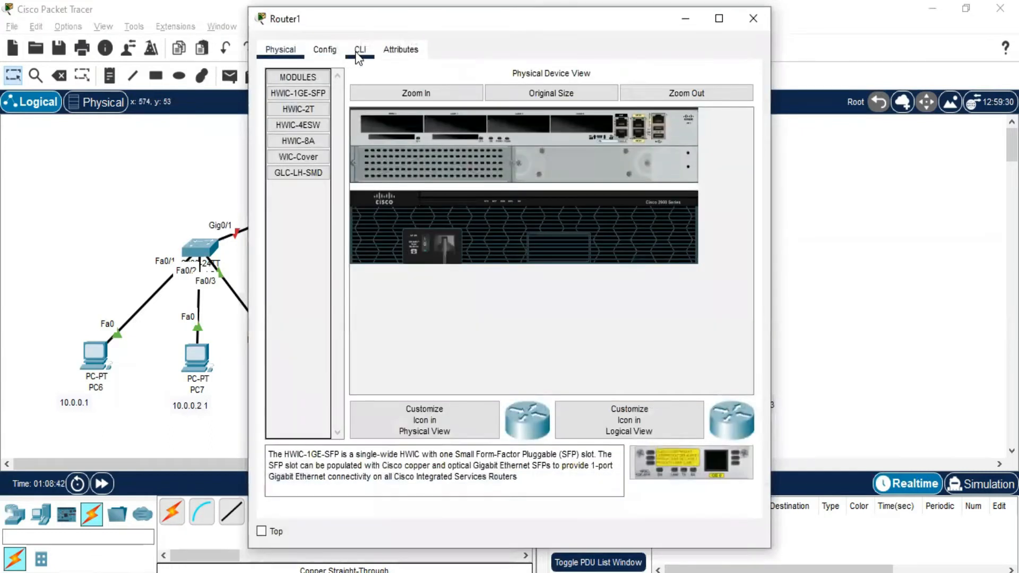
left_click(327, 56)
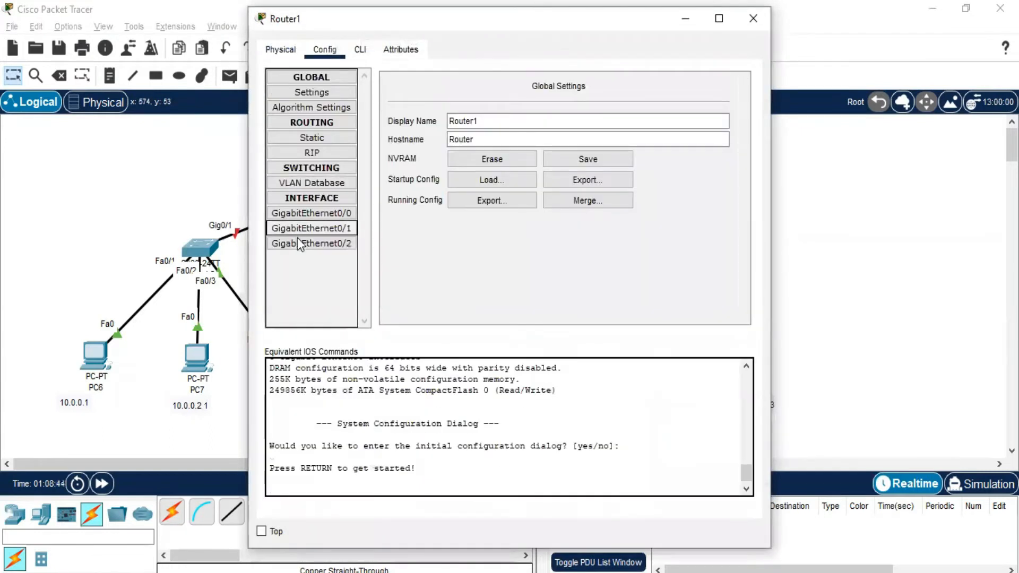
left_click(312, 214)
left_click(601, 183)
type("10.0.0.4")
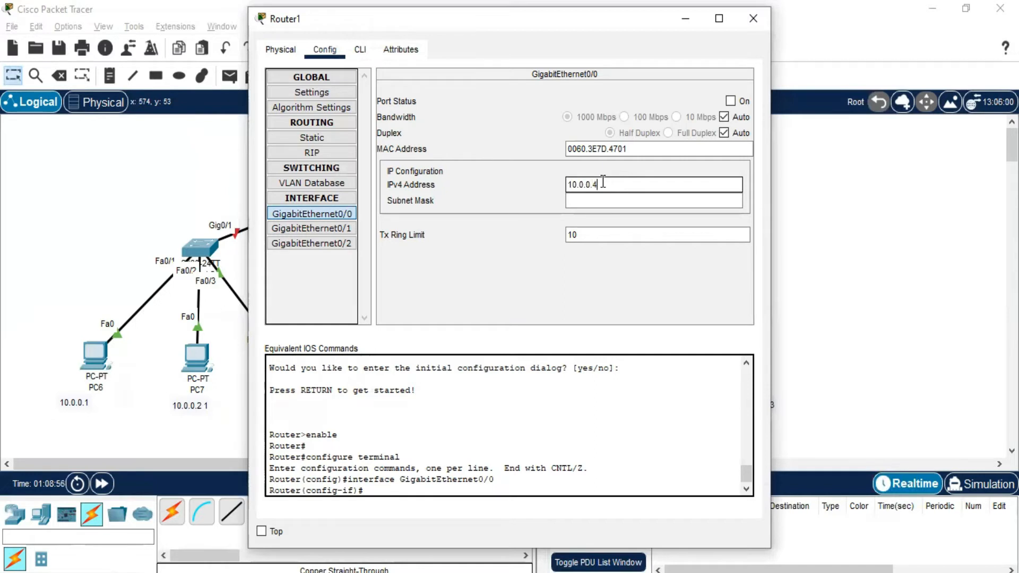
key("Tab")
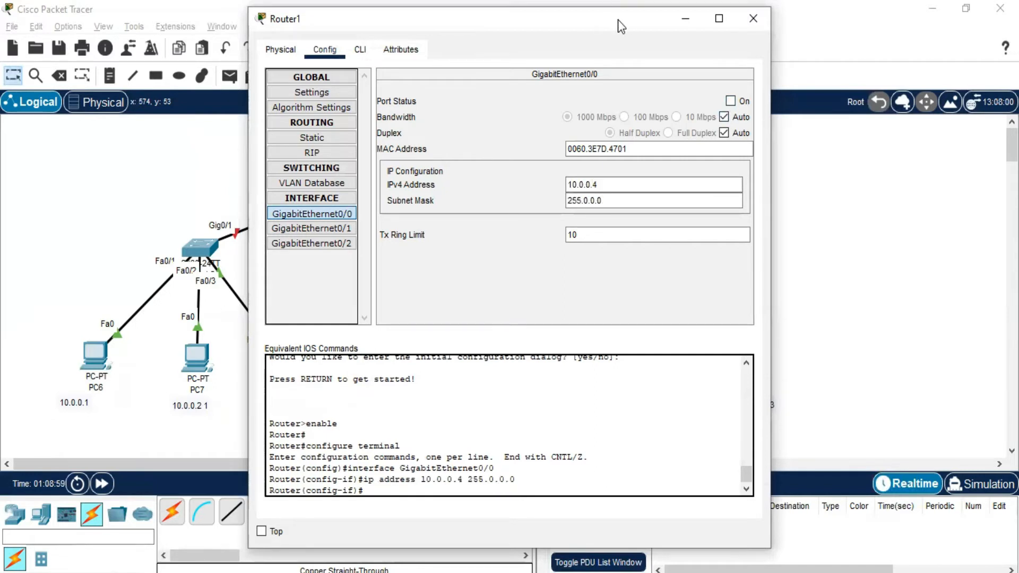
- Move the Router1 window aside, turn on the GigabitEthernet0/0 port, and close the window
left_click_drag(618, 20, 712, 63)
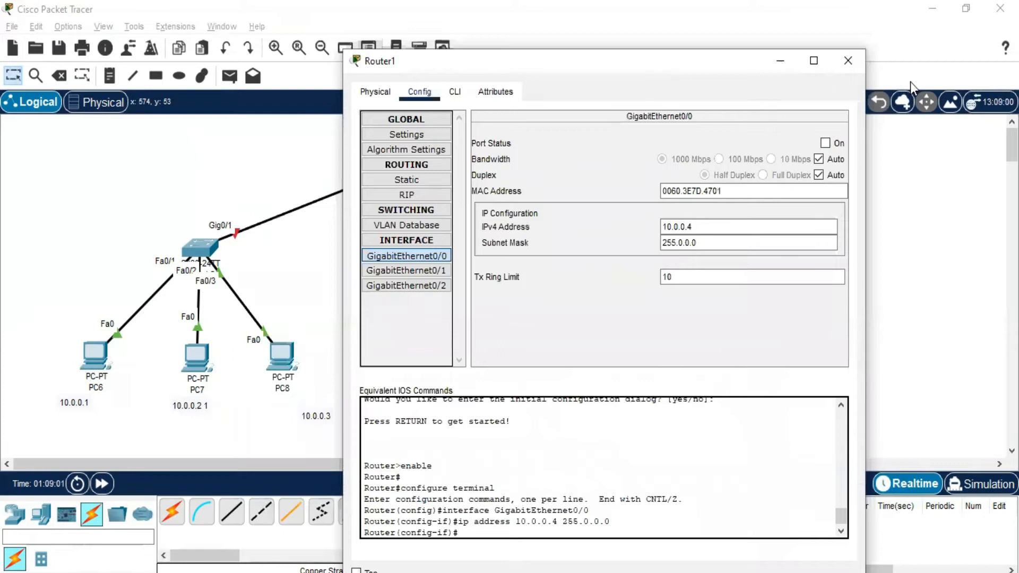
left_click_drag(584, 60, 749, 20)
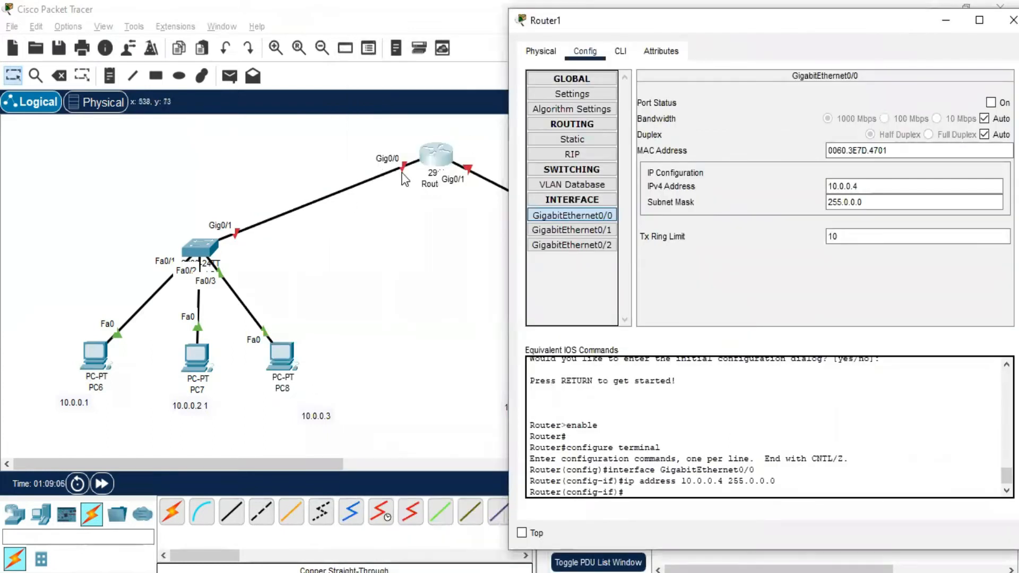
left_click(990, 102)
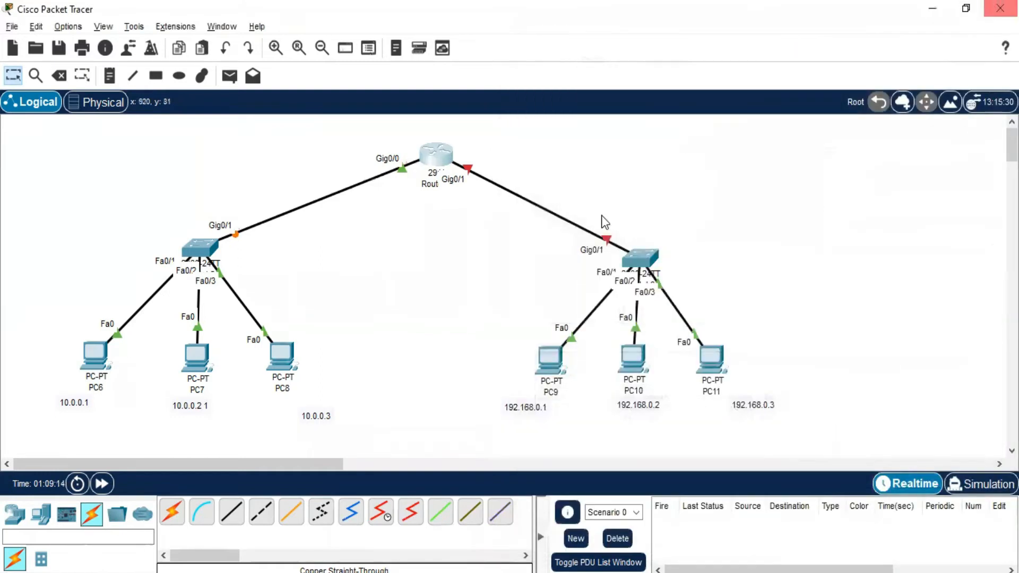
left_click(1012, 20)
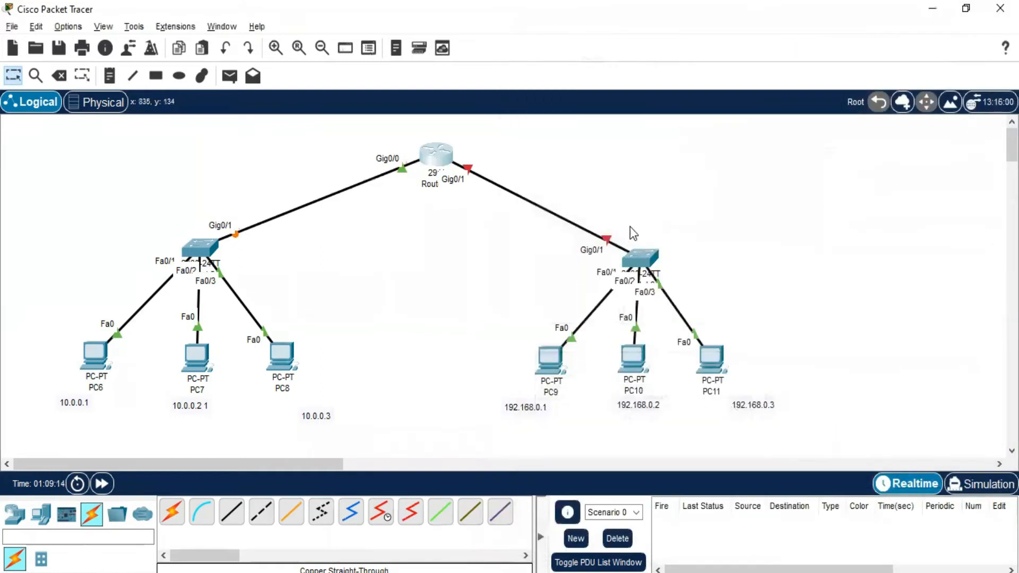
- Assign Router1's GigabitEthernet0/1 interface the IPv4 address 192.168.0.4 with the default subnet mask 255.255.255.0, and turn on its port
left_click(434, 154)
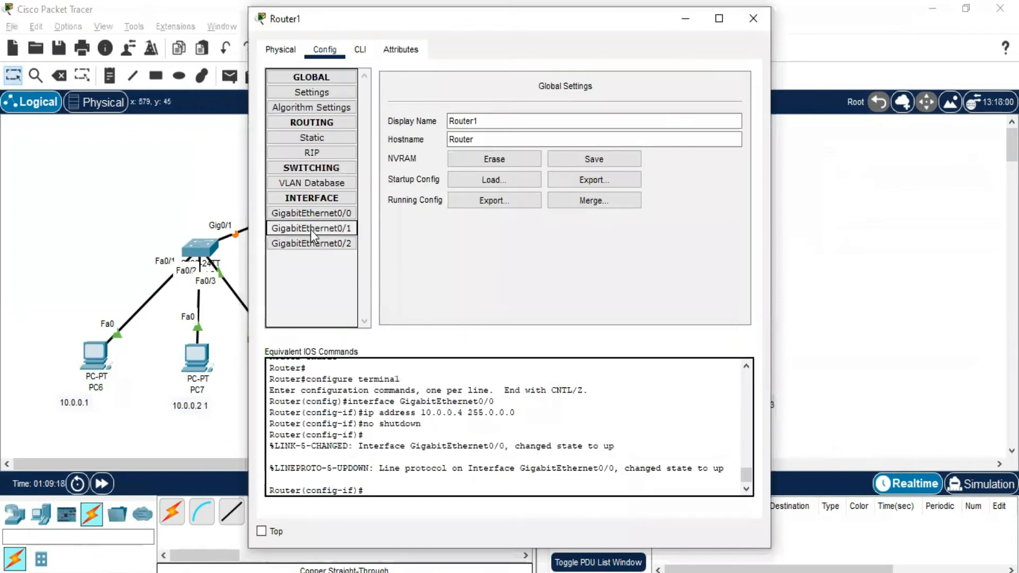
left_click(326, 230)
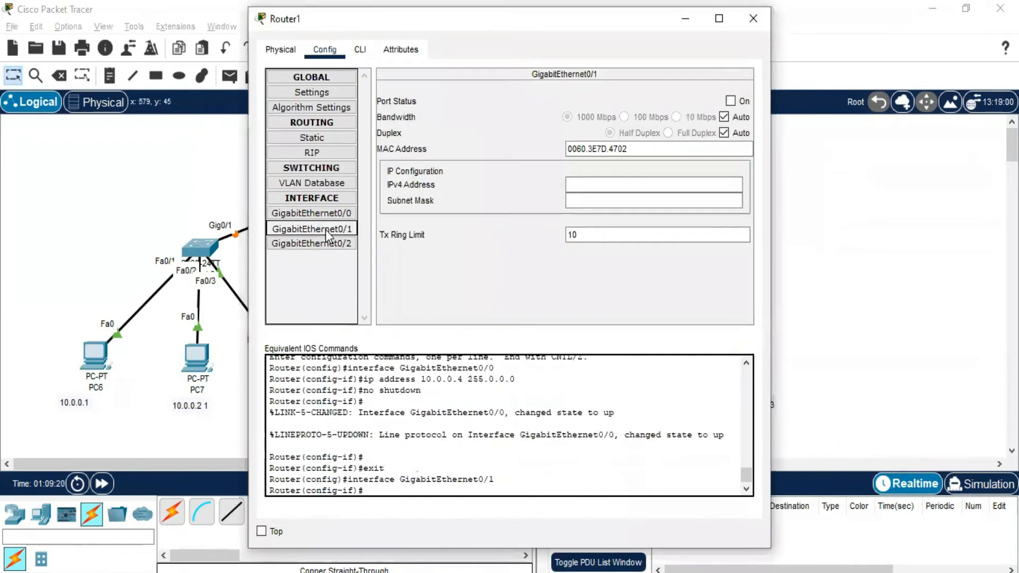
left_click(594, 184)
type("19")
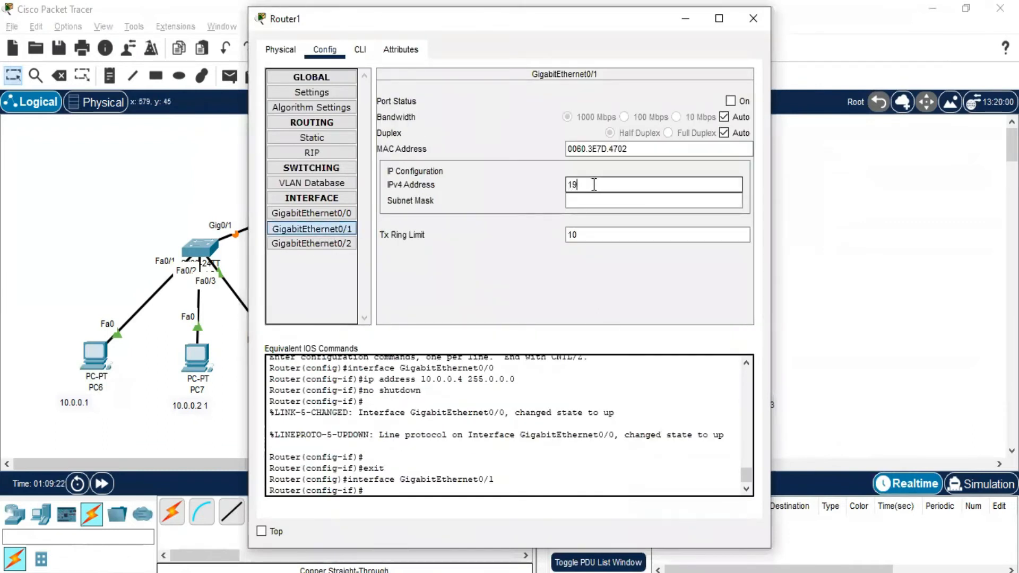
type("2.168.0.4")
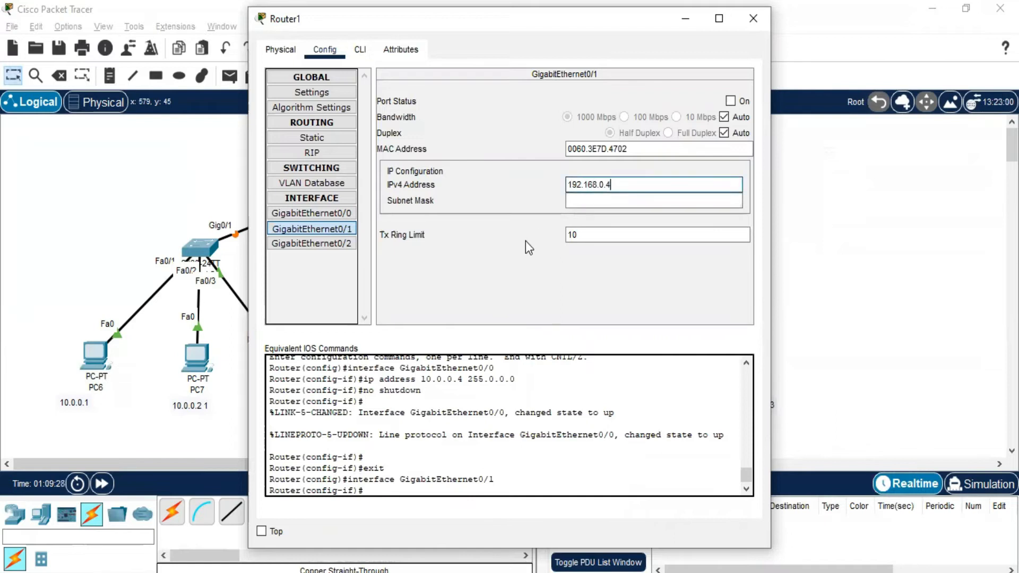
key("Tab")
left_click(731, 100)
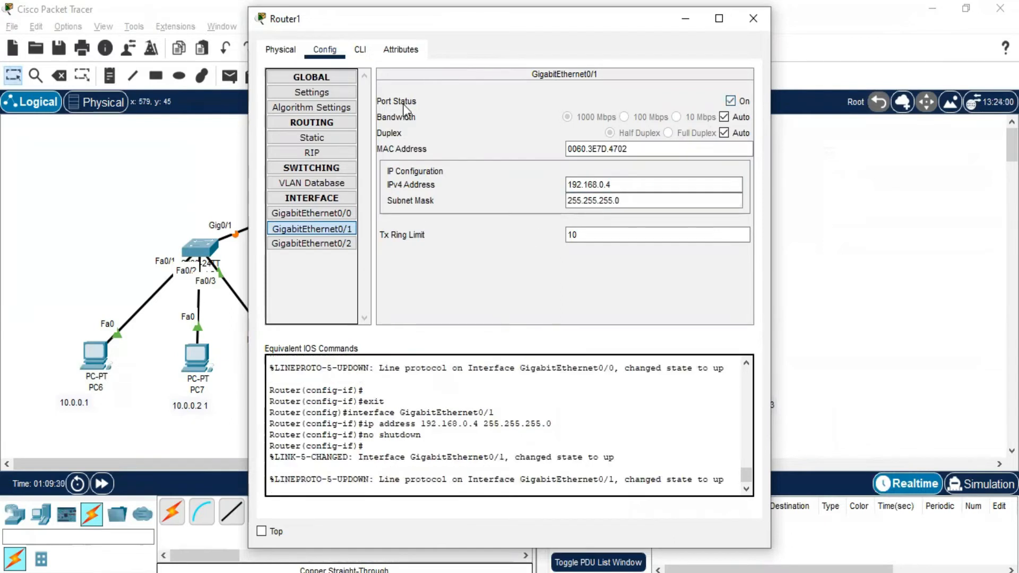
left_click(756, 24)
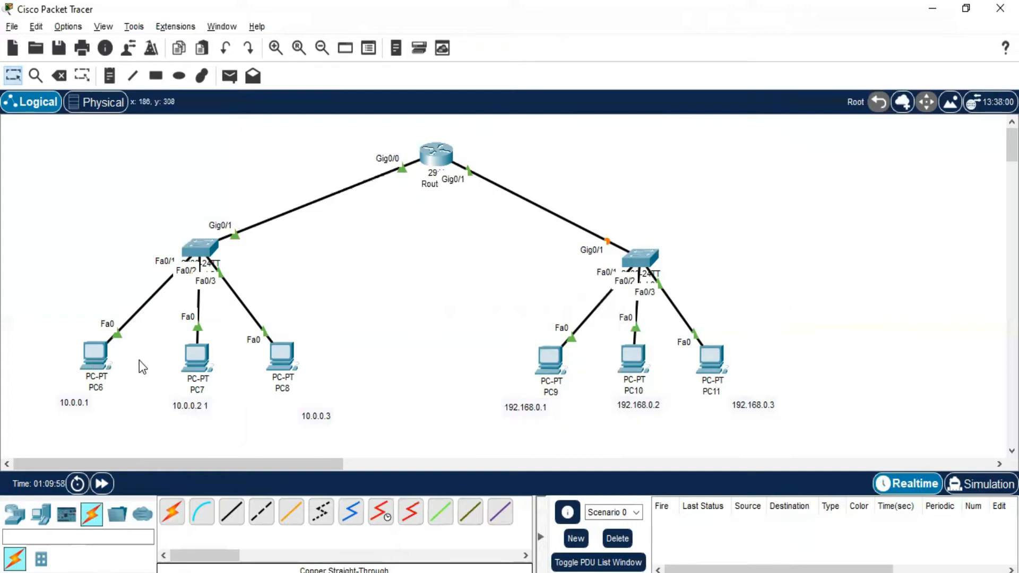
- Ping PC11 at 192.168.0.3 from PC6's command prompt, then close the PC6 window
left_click(99, 361)
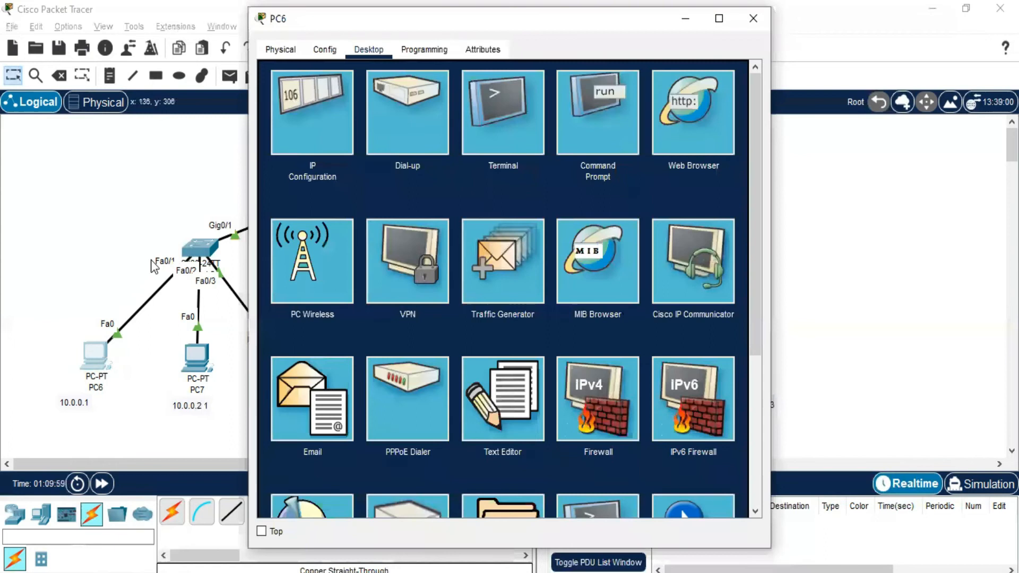
left_click(580, 107)
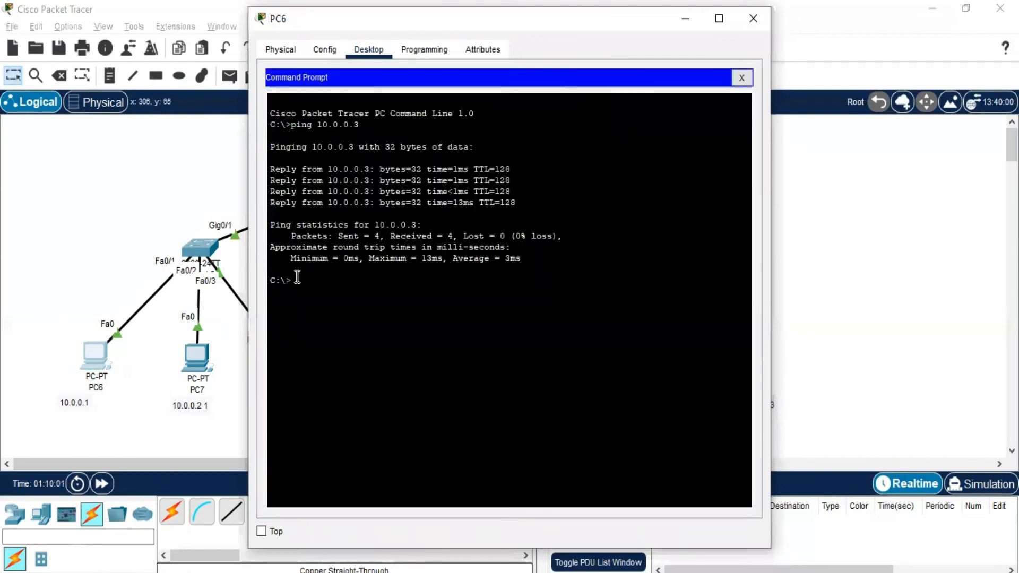
key("Up")
type("19")
left_click_drag(452, 18, 210, 38)
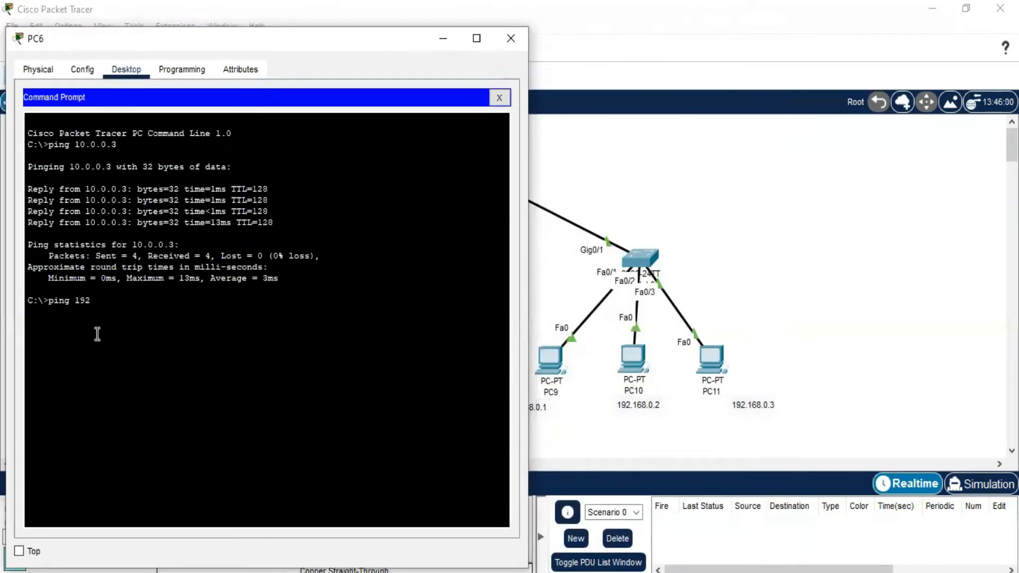
type(".168.0.3")
key("Return")
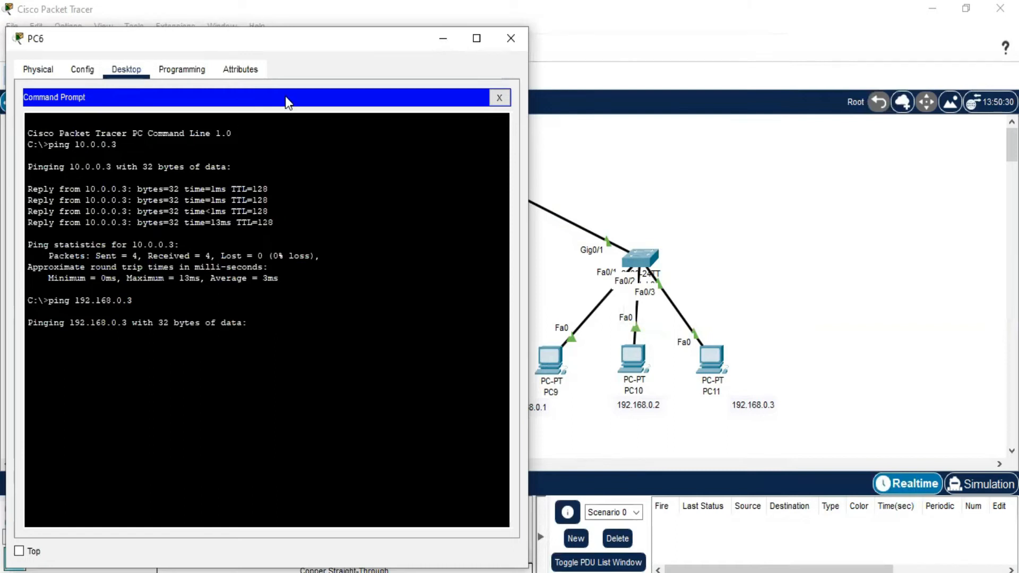
left_click_drag(339, 36, 478, 18)
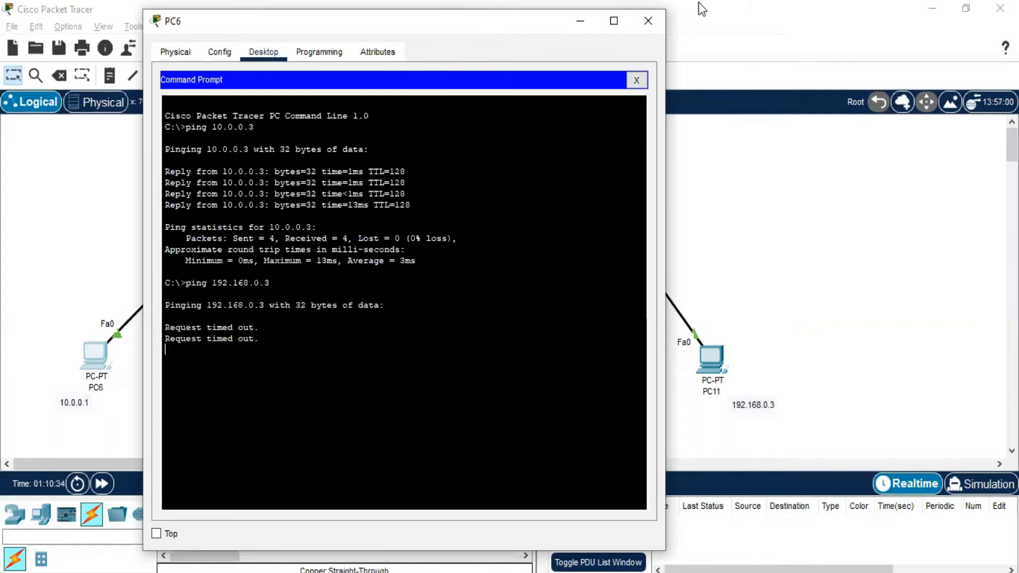
left_click(646, 21)
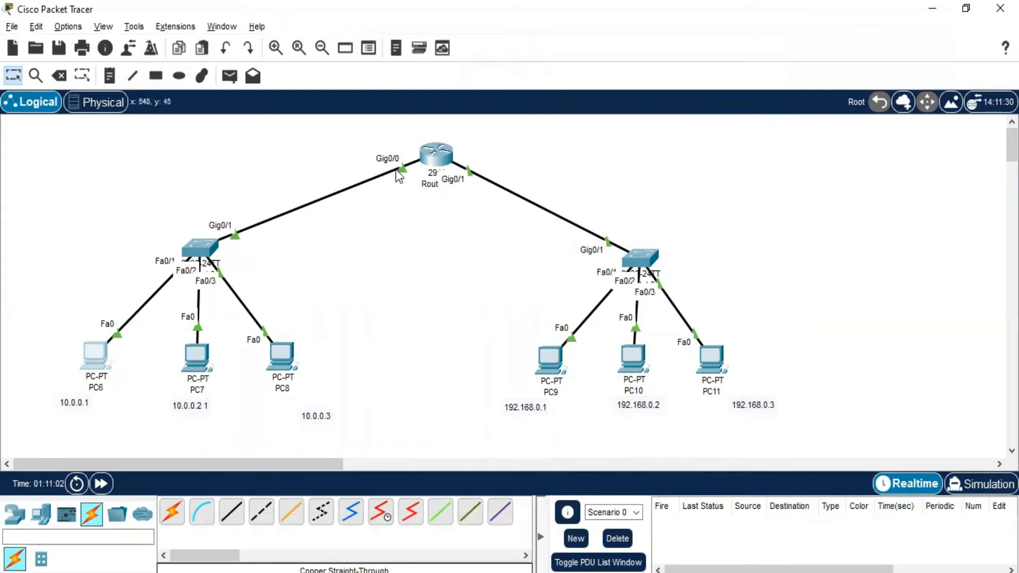
- Set PC6's IPv4 default gateway to 10.0.0.4 in its IP configuration and close the window
left_click(91, 355)
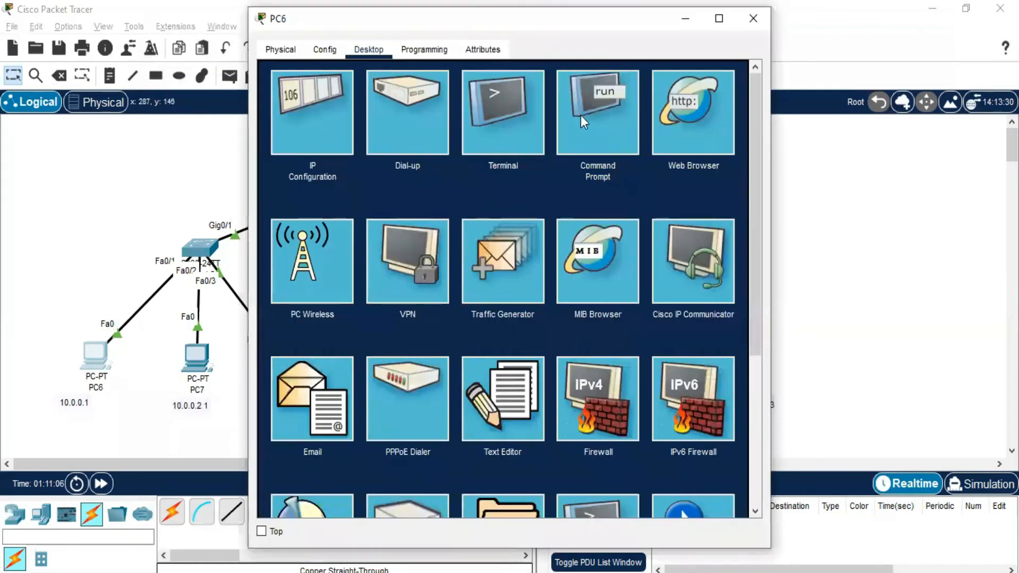
left_click(320, 121)
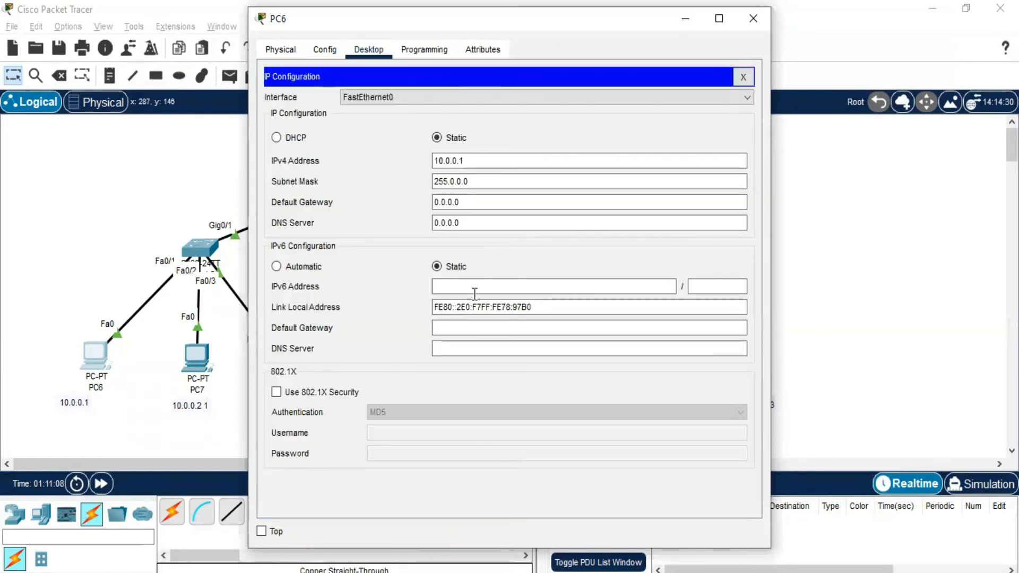
left_click(476, 204)
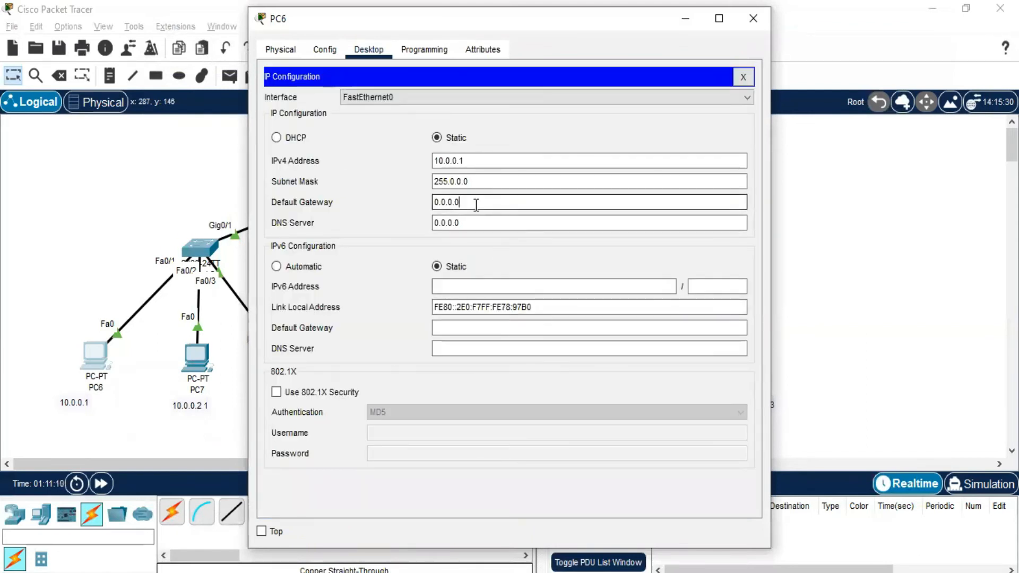
key("BackSpace")
key("BackSpace")
key("BackSpace")
key("BackSpace")
key("BackSpace")
key("BackSpace")
key("BackSpace")
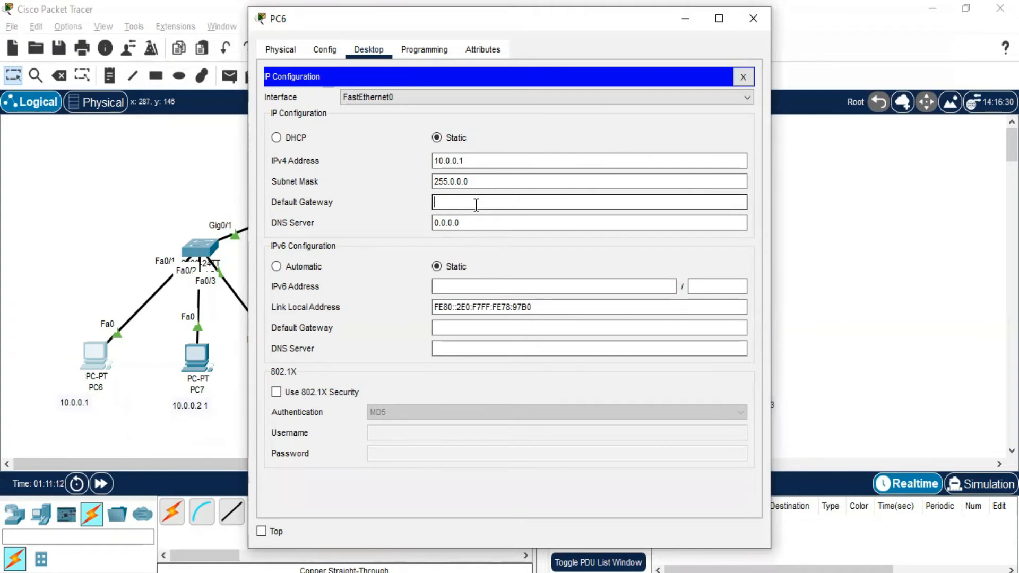
type("10")
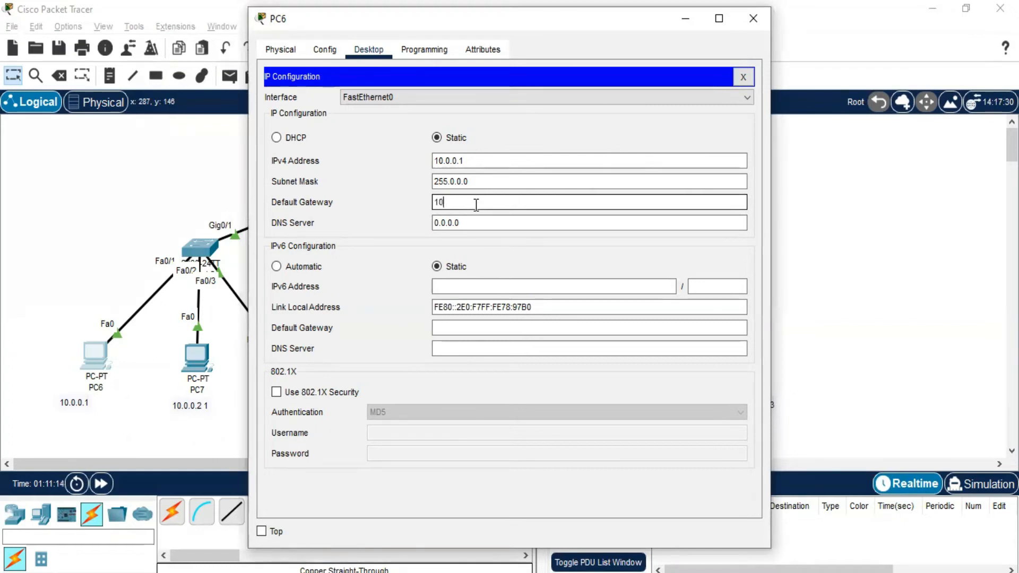
type(".0.0.4")
left_click_drag(465, 202, 435, 202)
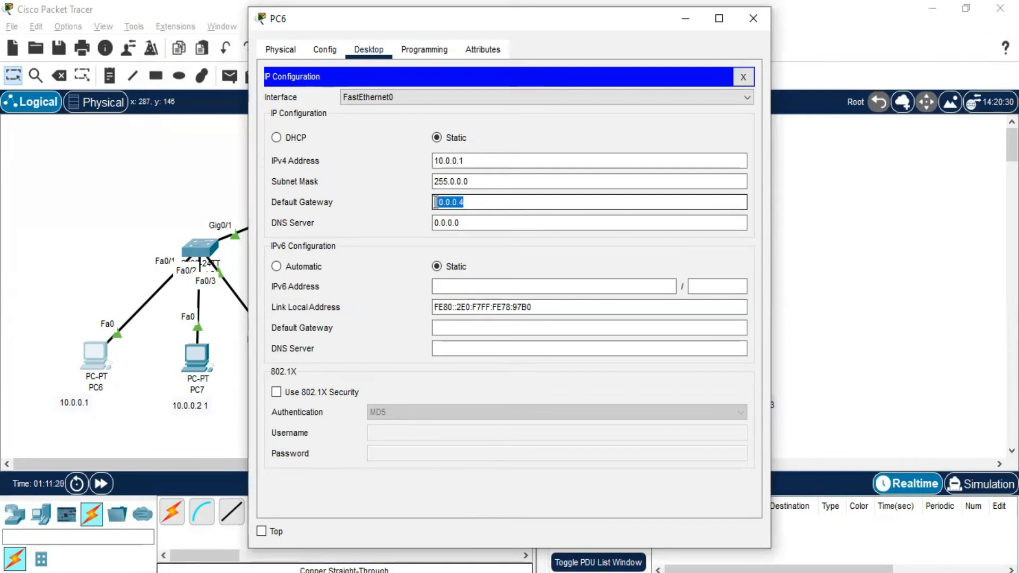
left_click(551, 119)
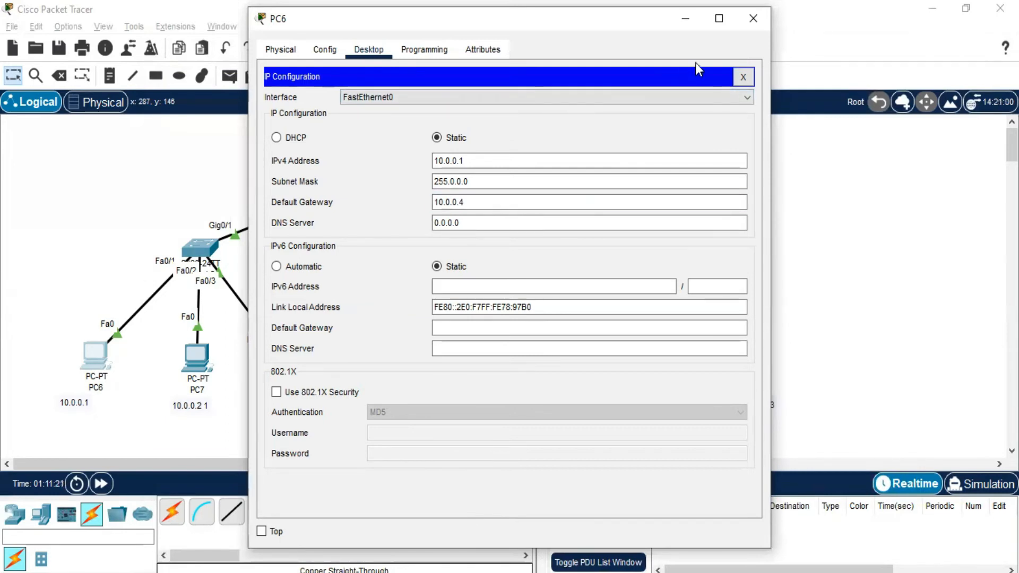
left_click(751, 19)
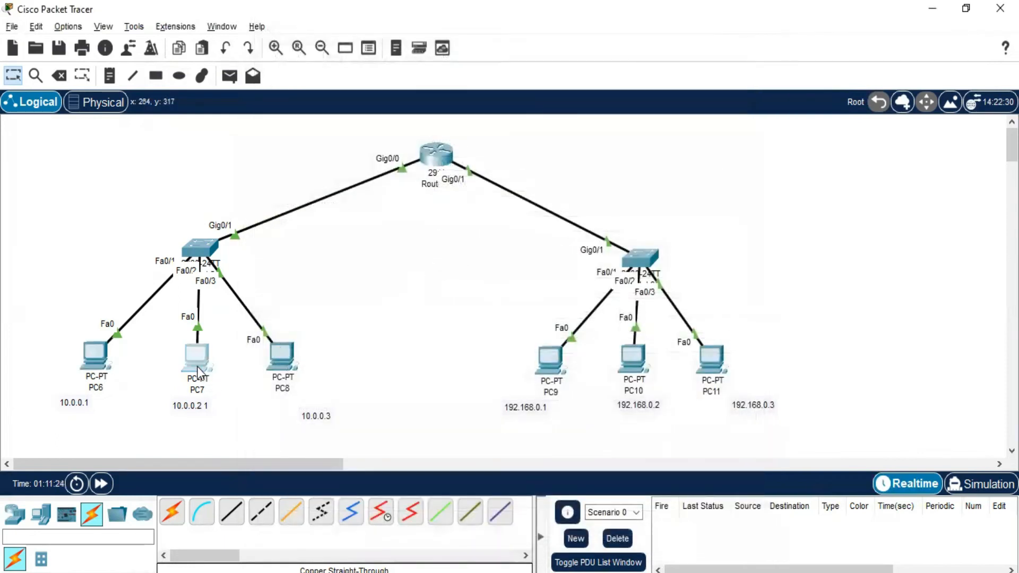
- Set the IPv4 default gateways of PC7 and PC8 to 10.0.0.4 in their IP configurations
left_click(198, 371)
left_click(323, 128)
left_click(282, 356)
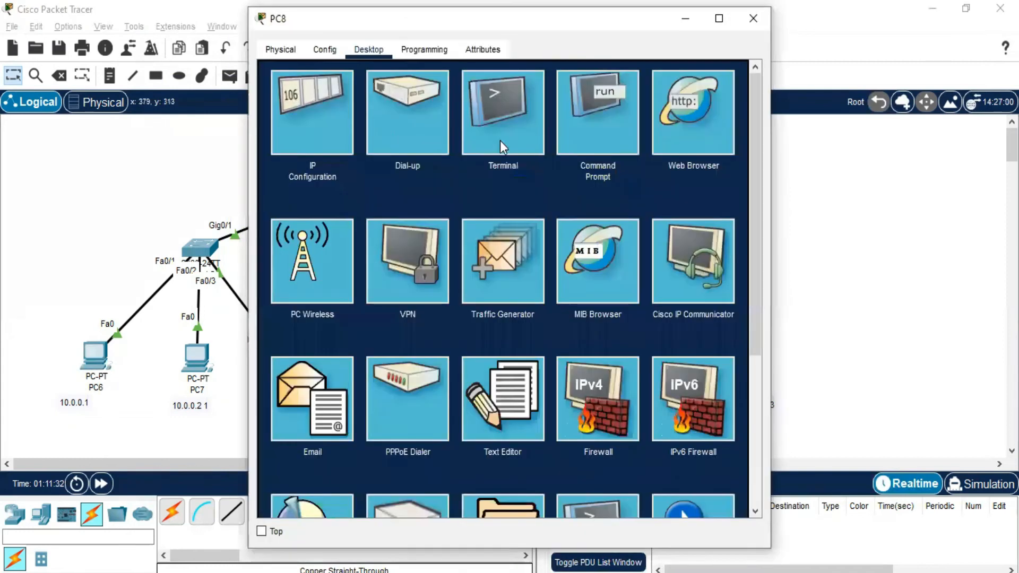
left_click(337, 132)
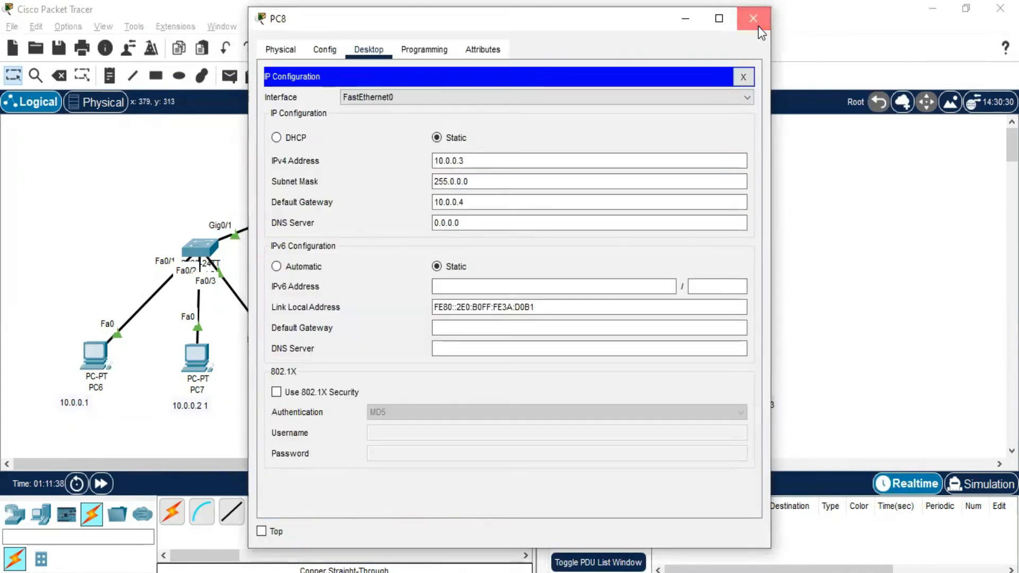
left_click(753, 18)
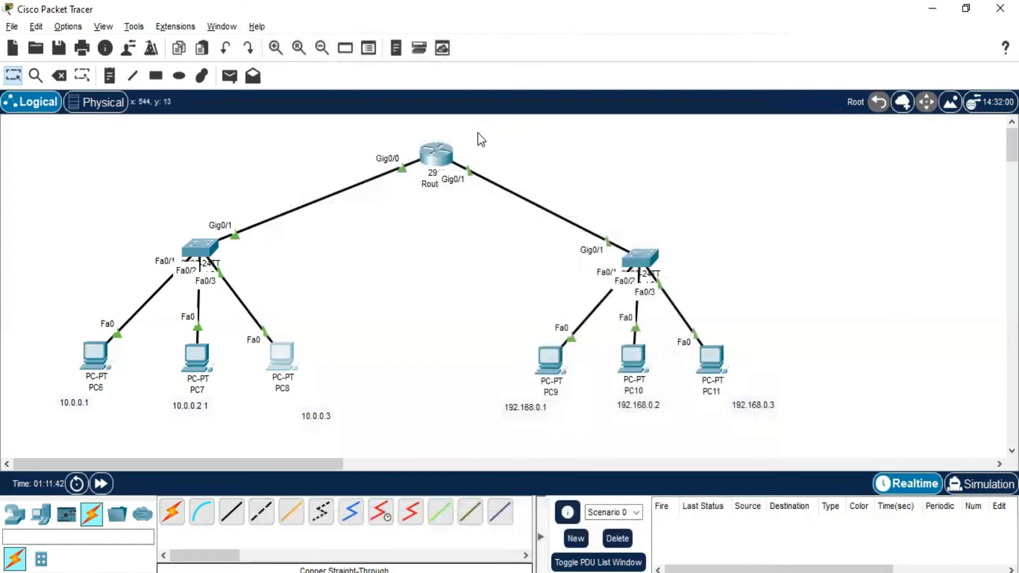
- Set PC9's IPv4 default gateway to 192.168.0.4 in its IP configuration and close the window
left_click(550, 358)
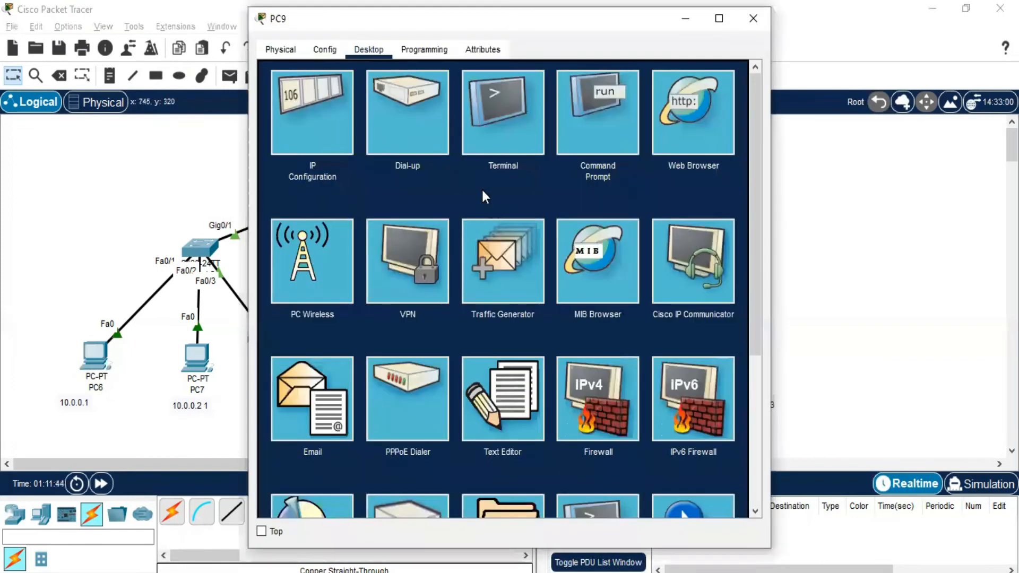
left_click(294, 101)
left_click(461, 199)
key("BackSpace")
key("BackSpace")
key("BackSpace")
key("BackSpace")
key("BackSpace")
key("BackSpace")
key("BackSpace")
type("192.168.0.4")
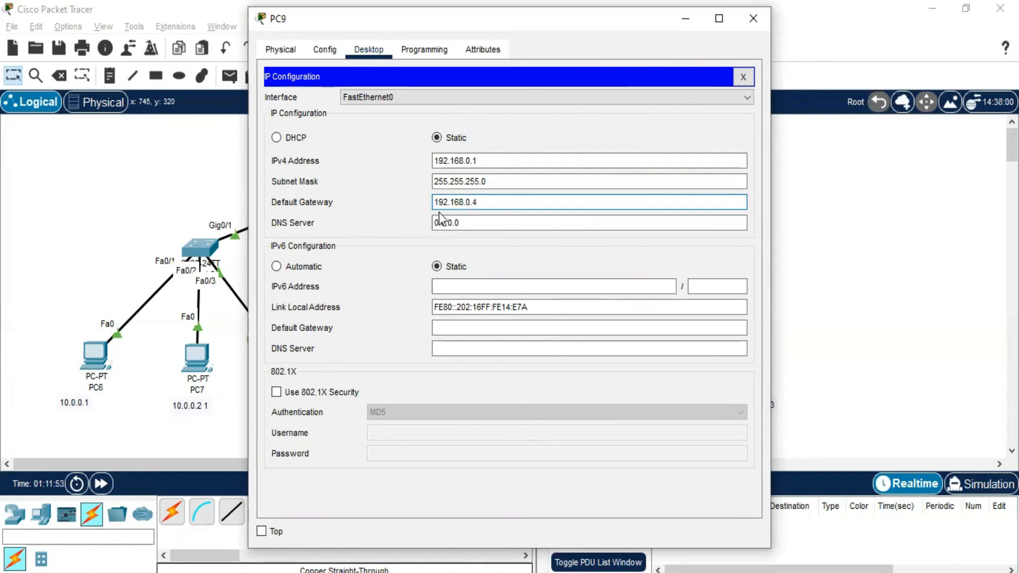
left_click_drag(478, 202, 434, 205)
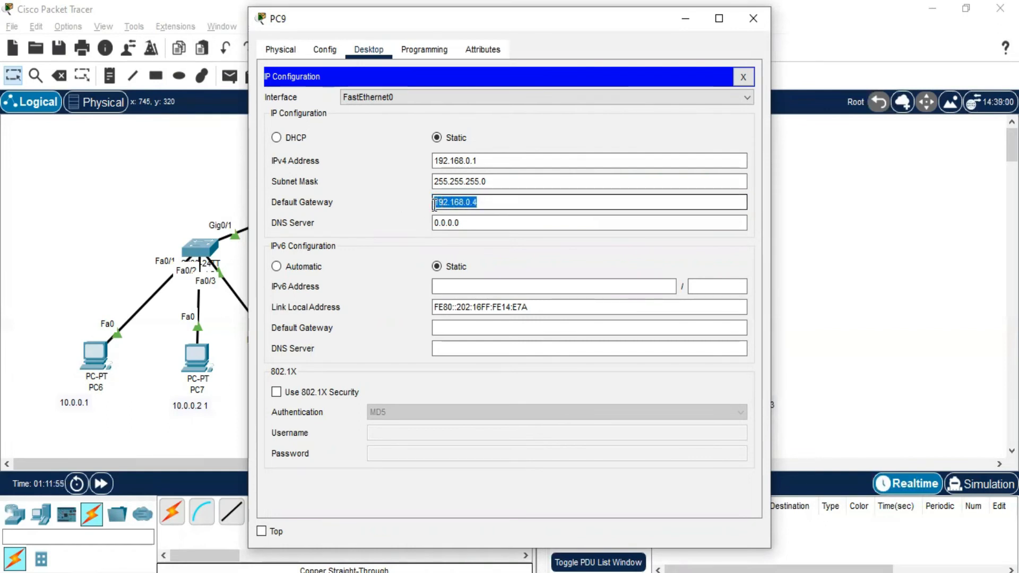
left_click(753, 18)
- Replace PC10's IPv4 default gateway with the router's address on the 192.168.0.x network
left_click(634, 359)
left_click(311, 120)
left_click(491, 202)
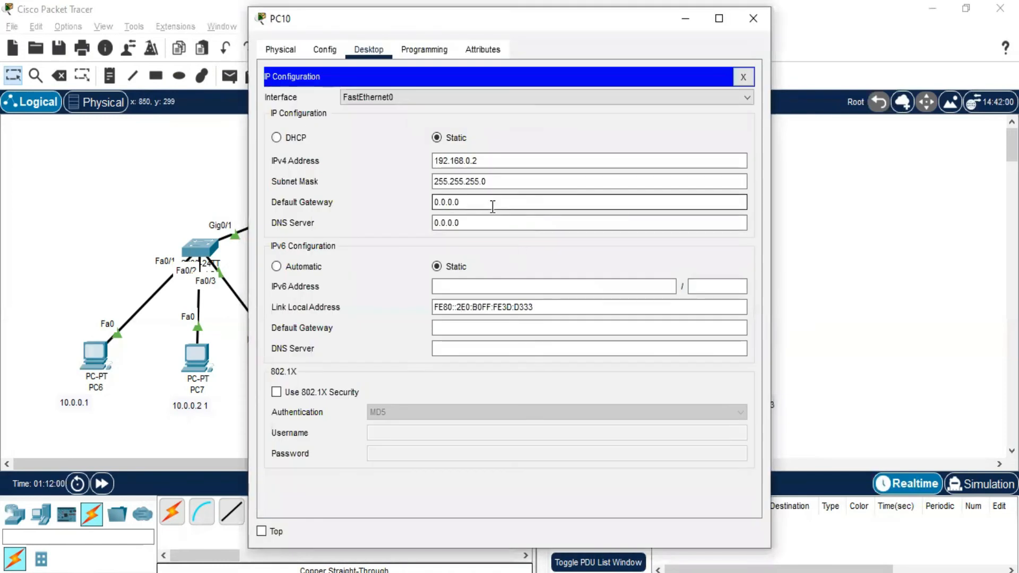
key("BackSpace")
key("BackSpace")
key("BackSpace")
key("BackSpace")
key("BackSpace")
key("BackSpace")
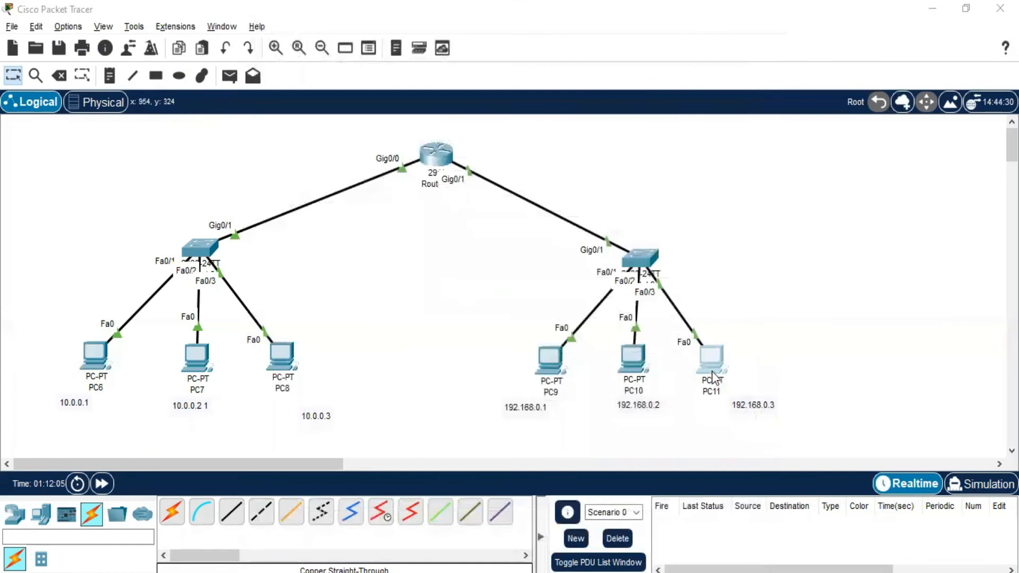
- Set PC11's IPv4 default gateway to 192.168.0.4 in its IP configuration
left_click(713, 378)
left_click(325, 142)
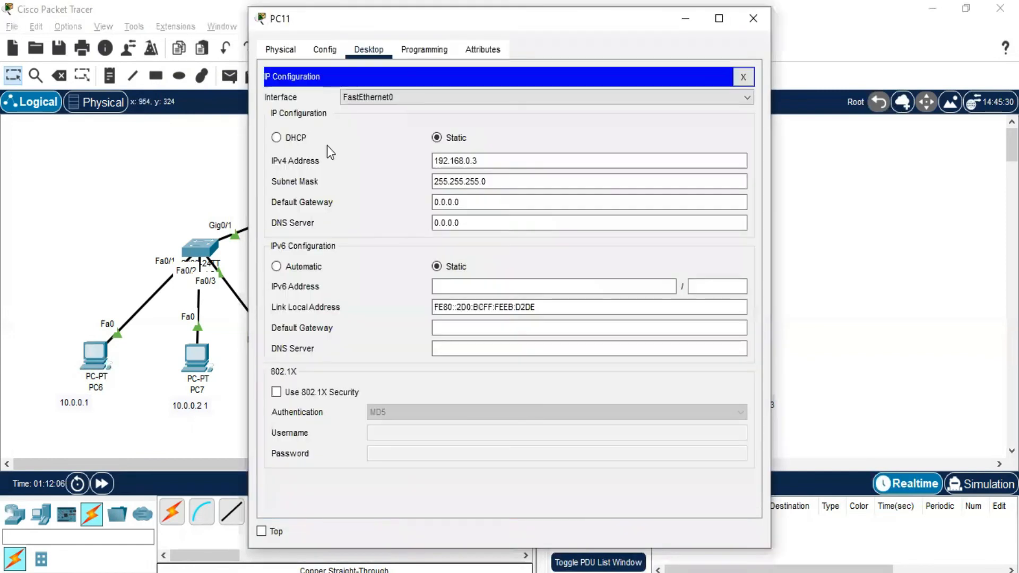
left_click(477, 200)
key("BackSpace")
key("BackSpace")
key("BackSpace")
key("BackSpace")
key("BackSpace")
key("BackSpace")
type("192.168.0.4")
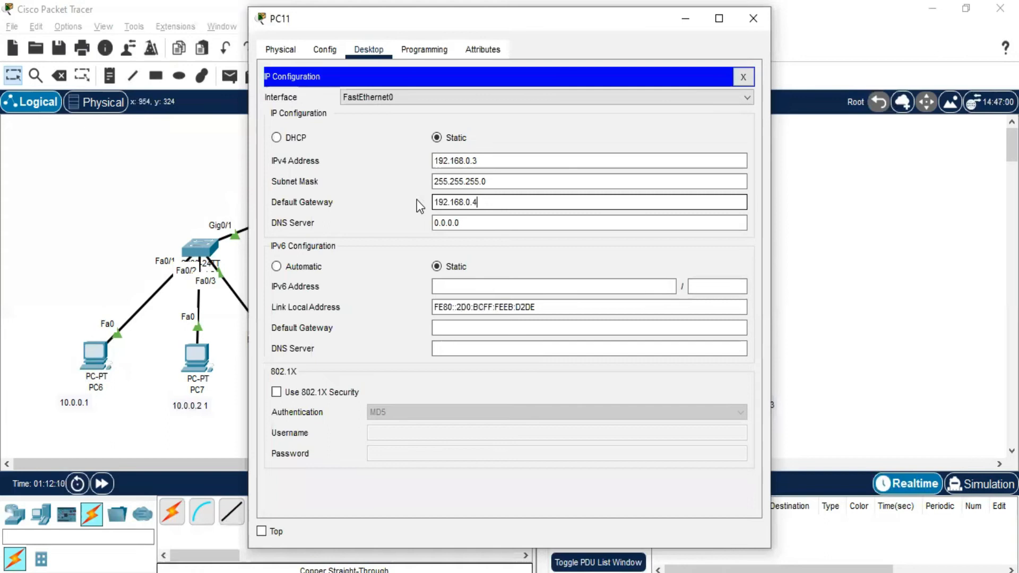
key("Return")
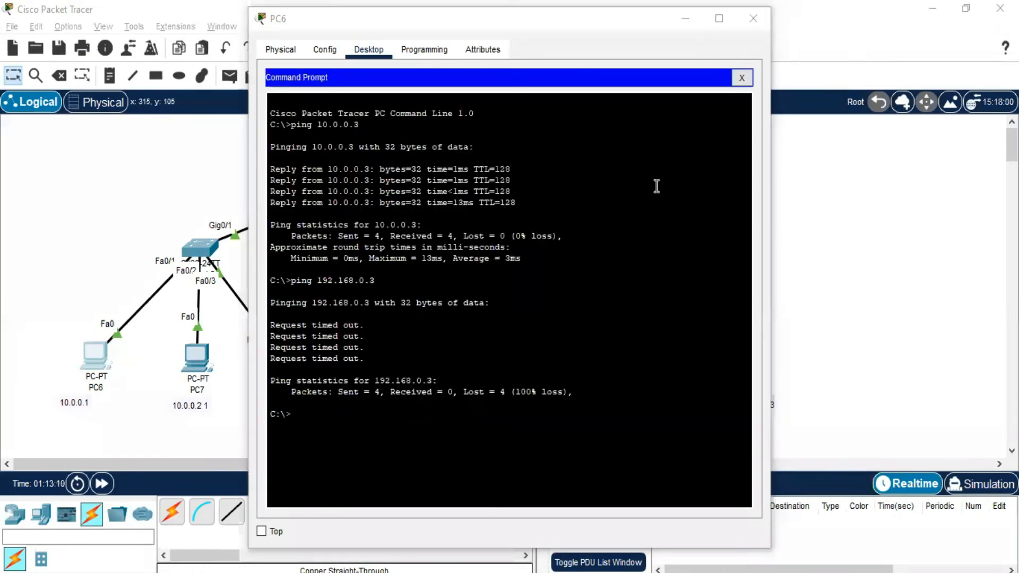
- Reopen PC6's command prompt and repeat the ping to 192.168.0.3
left_click(753, 18)
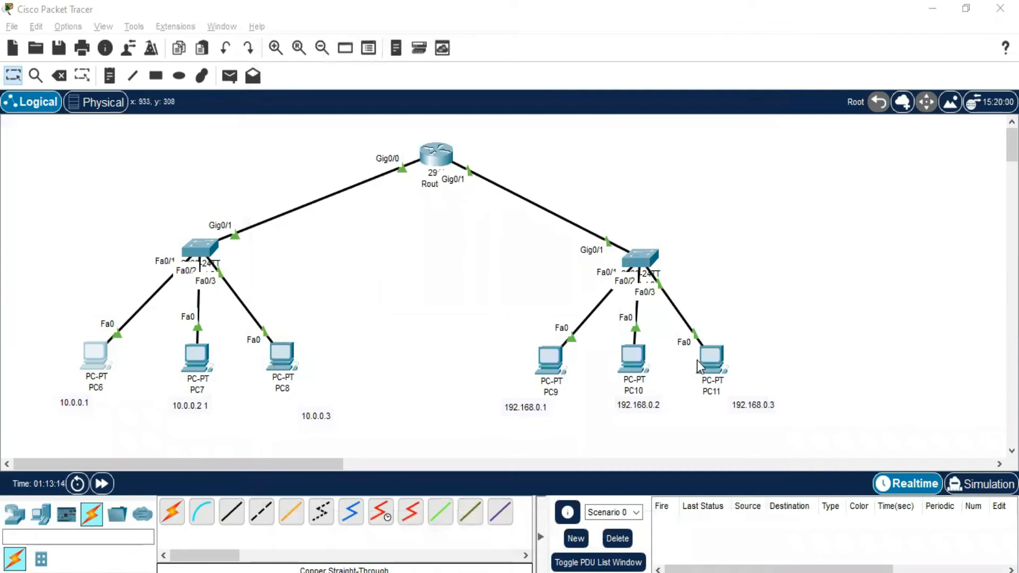
left_click(85, 355)
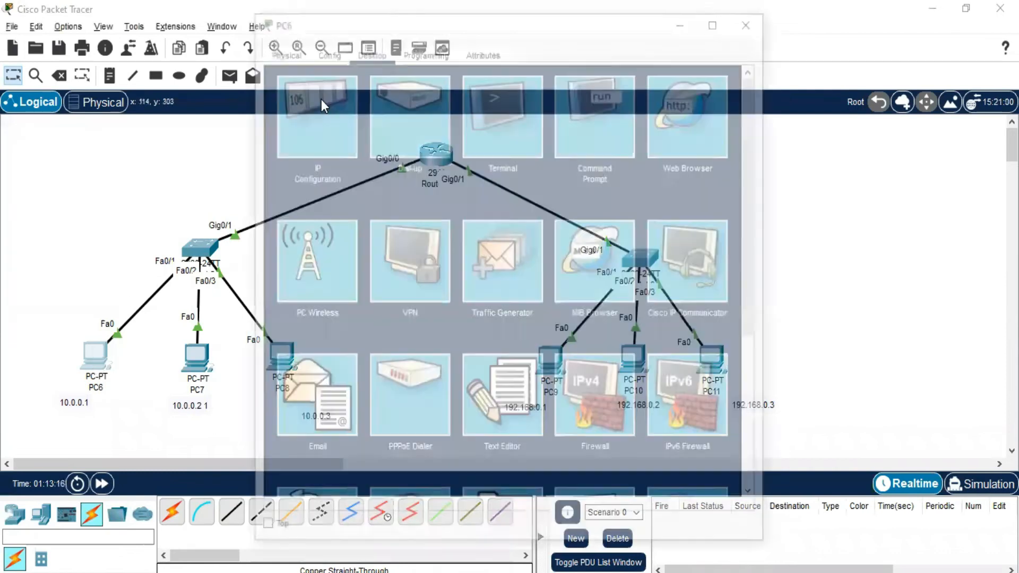
left_click(570, 106)
key("Up")
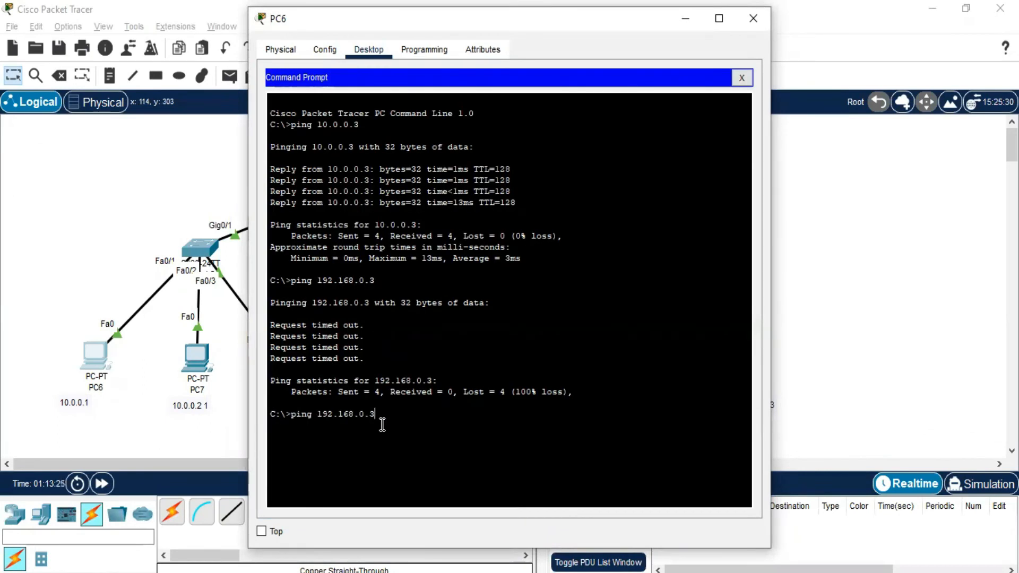
key("Return")
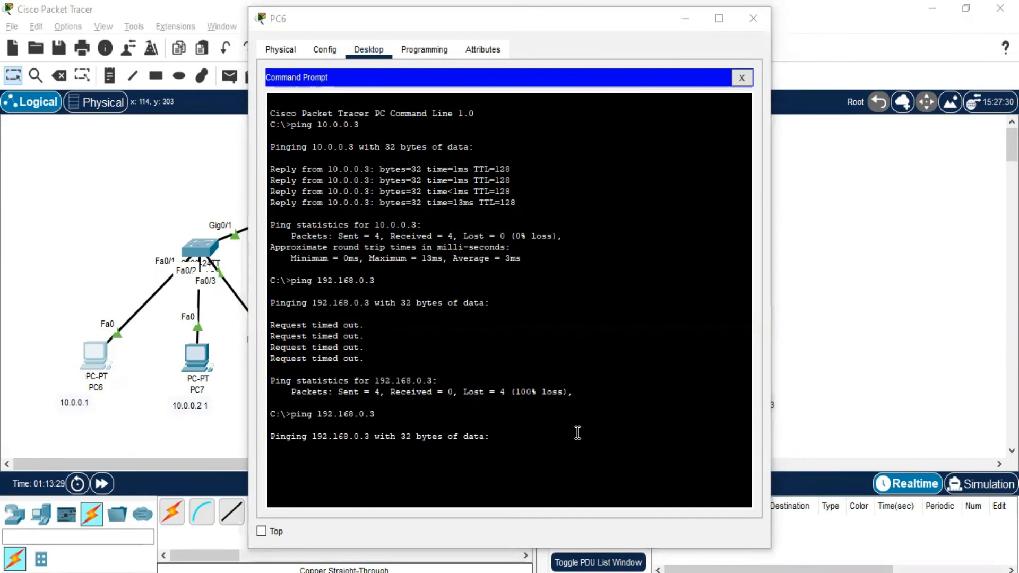
- Maximize PC6's window, ping 192.168.0.3 once more, and close the command prompt and PC6
left_click(718, 19)
key("Up")
key("Return")
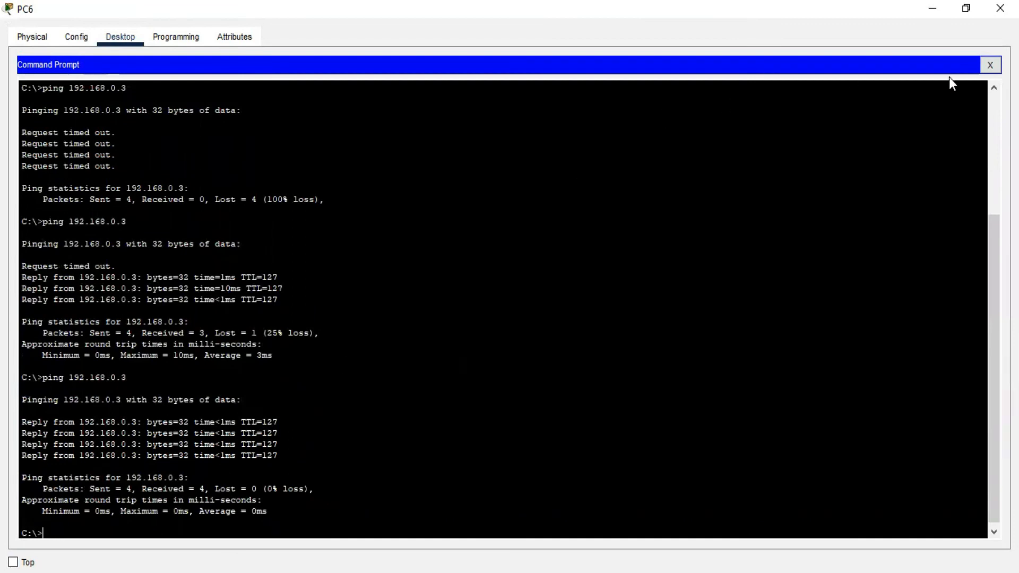
left_click(990, 64)
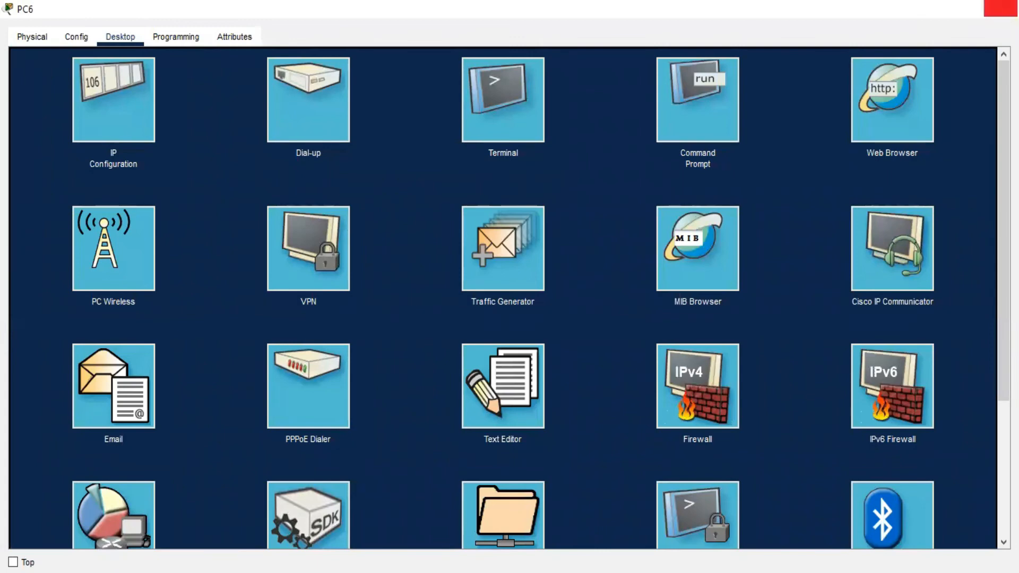
left_click(1000, 8)
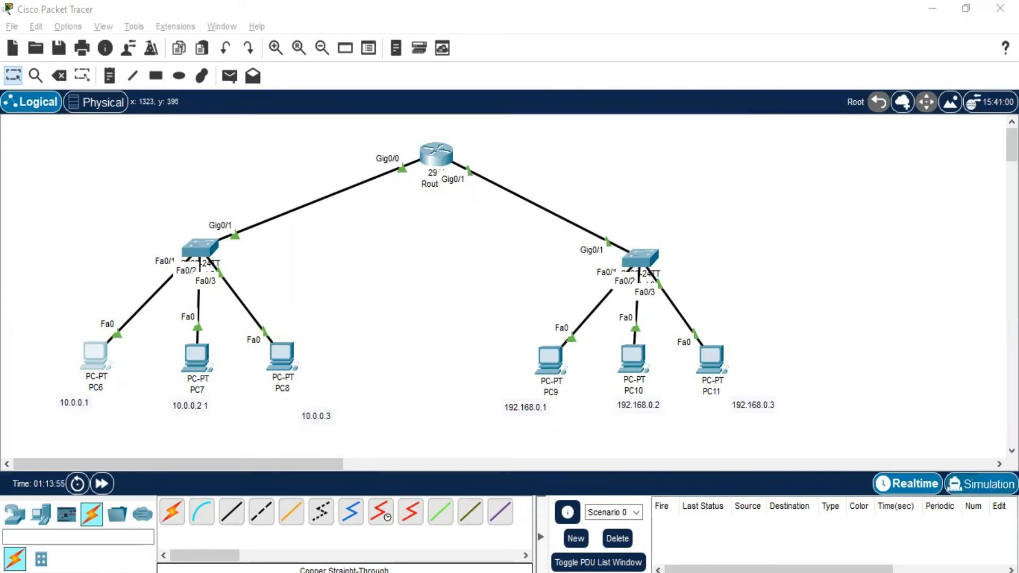
- Switch to Simulation mode, hide the event list, and add a simple PDU from PC6 to PC11
left_click(996, 486)
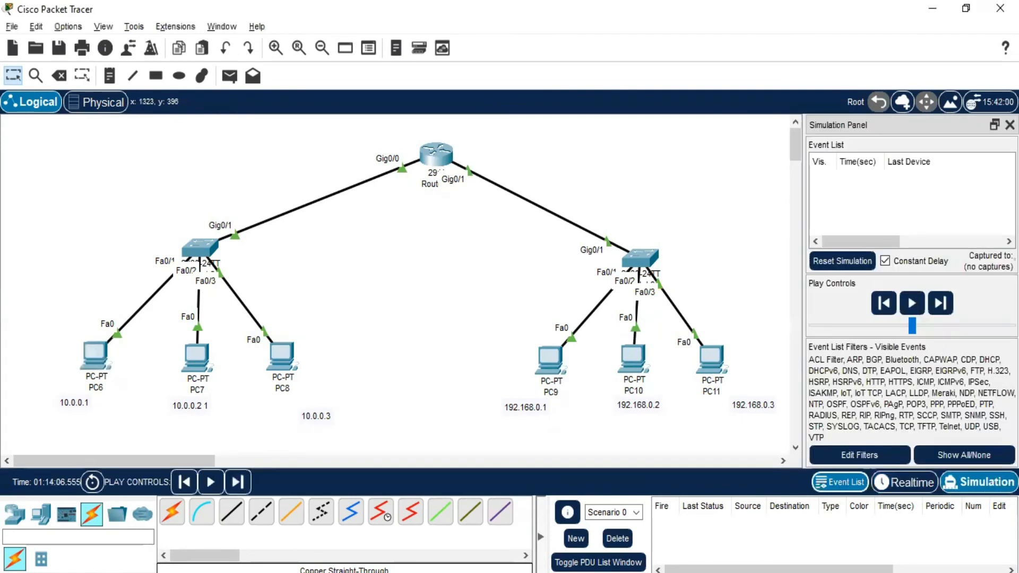
left_click(1010, 125)
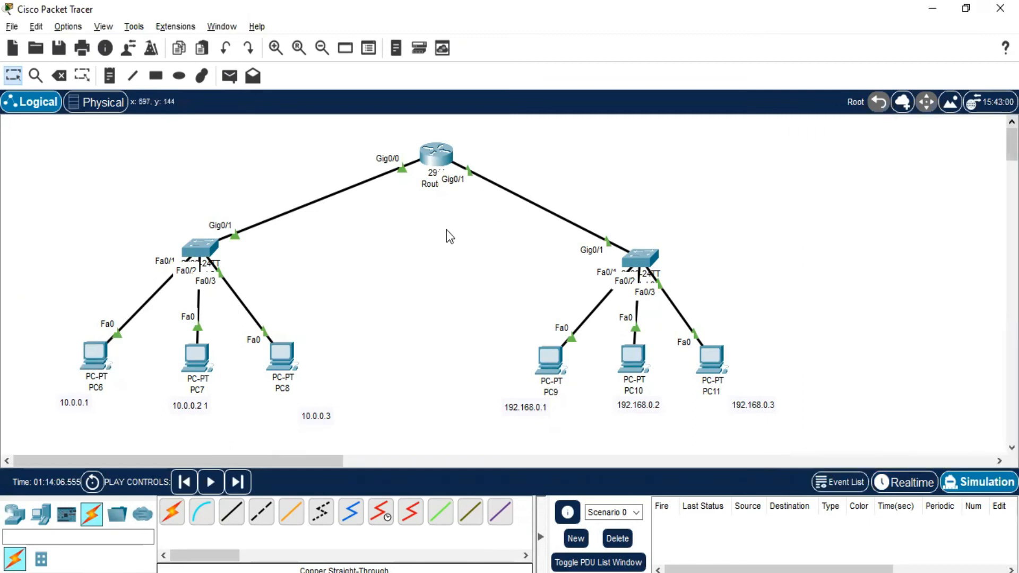
left_click(230, 76)
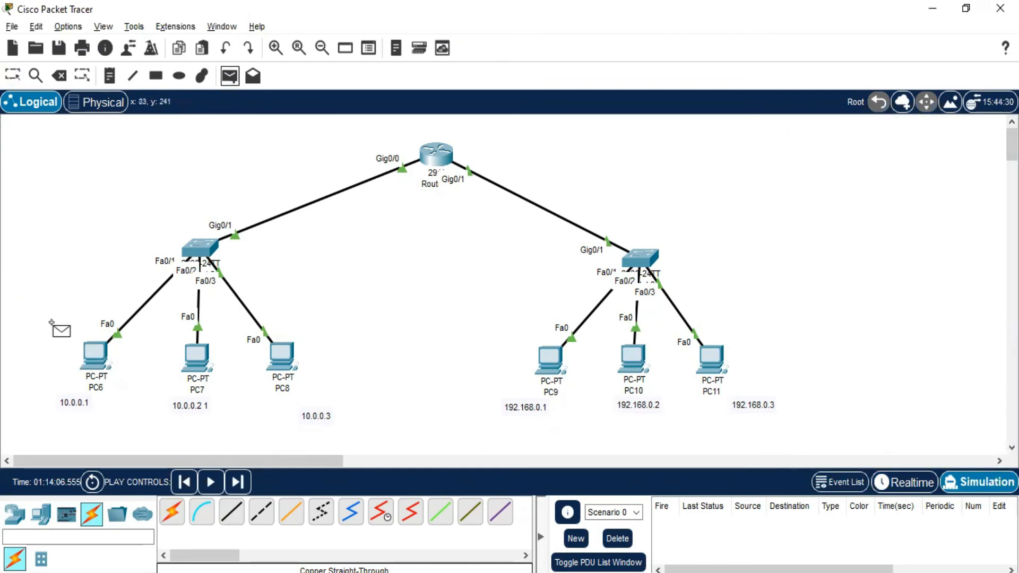
left_click(84, 350)
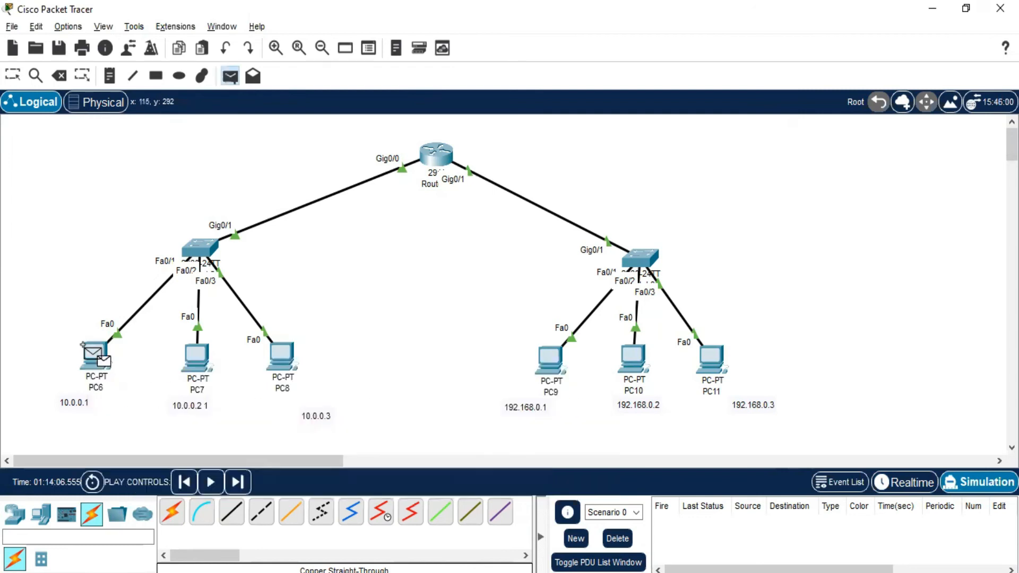
left_click(709, 352)
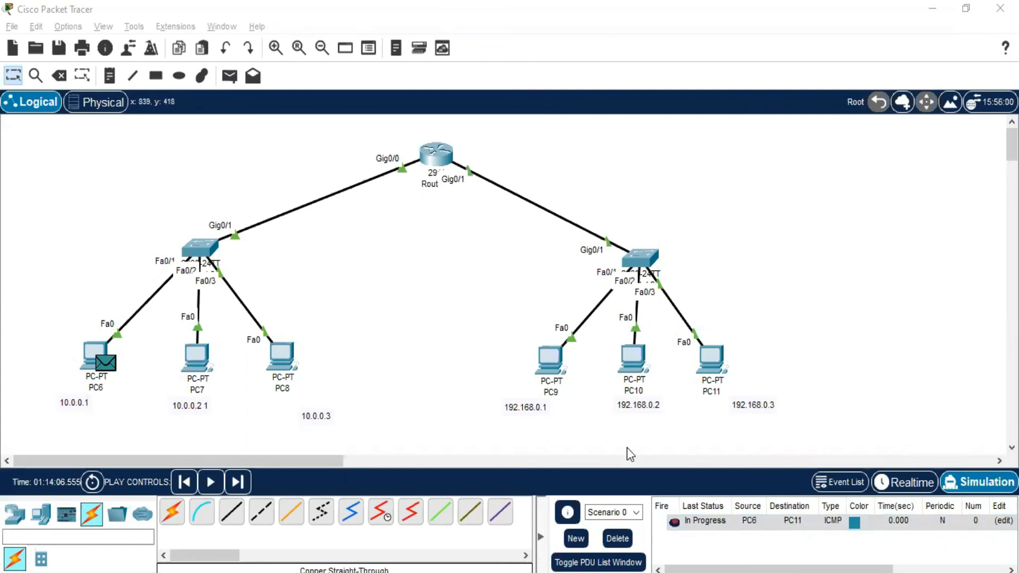
- Play the simulation of the PC6-to-PC11 message through its round trip, and delete Scenario 0's PDU
left_click(210, 482)
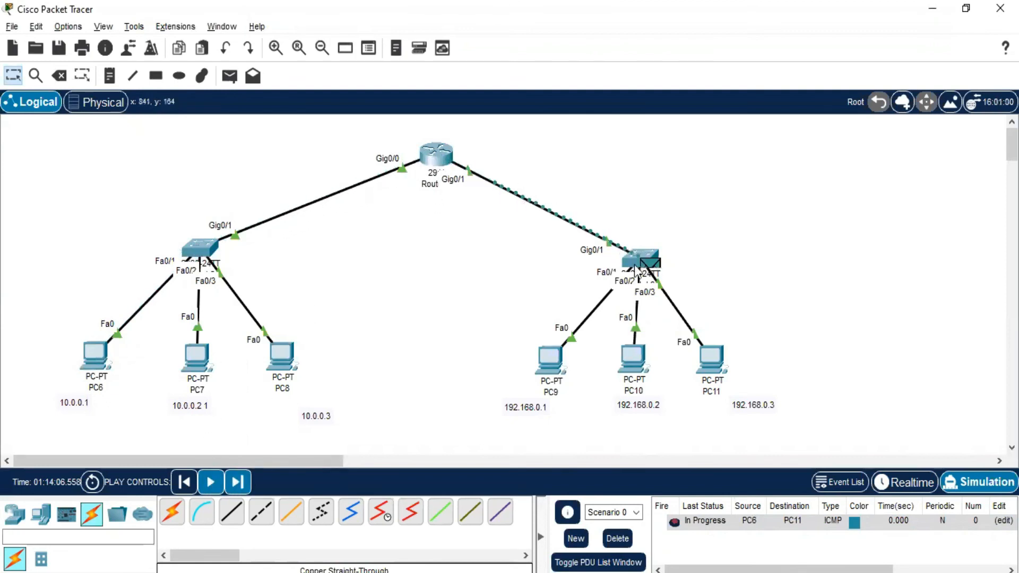
mouse_move(643, 268)
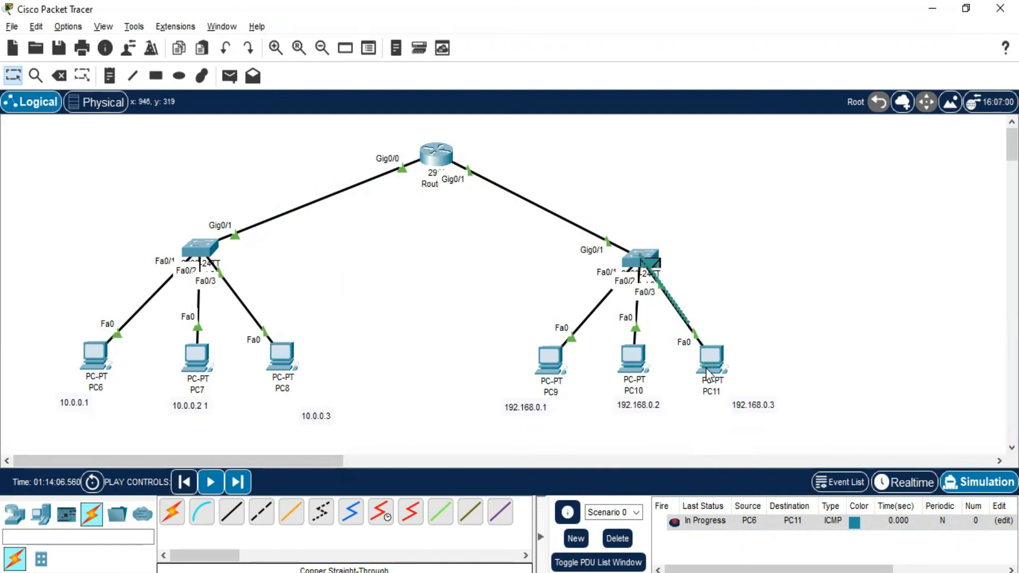
mouse_move(651, 264)
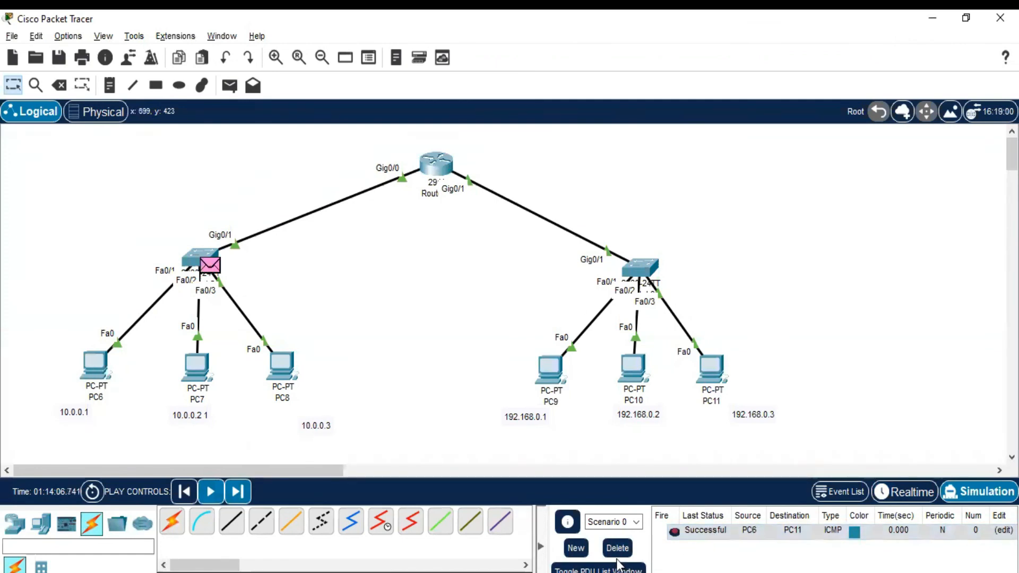
left_click(618, 549)
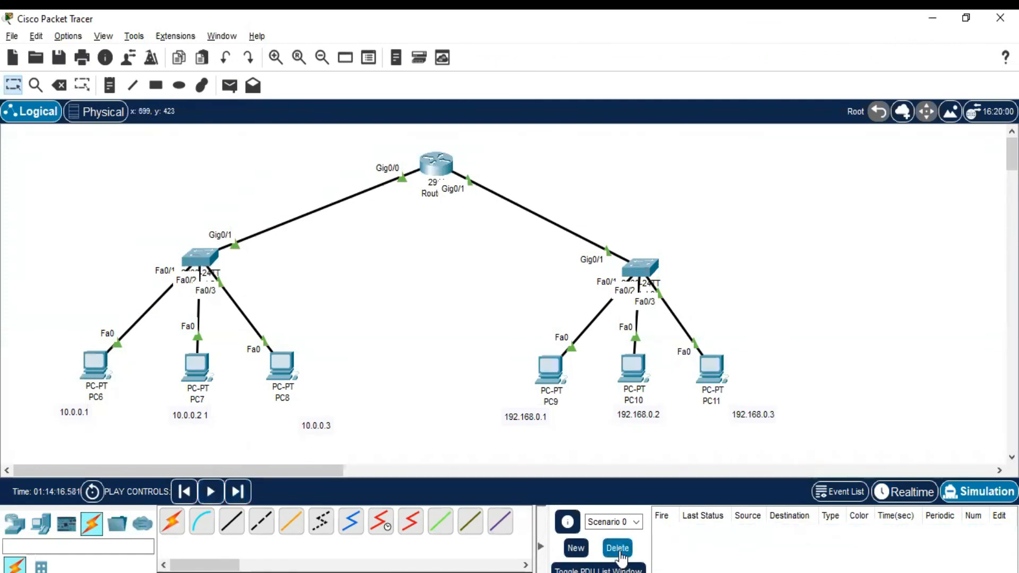